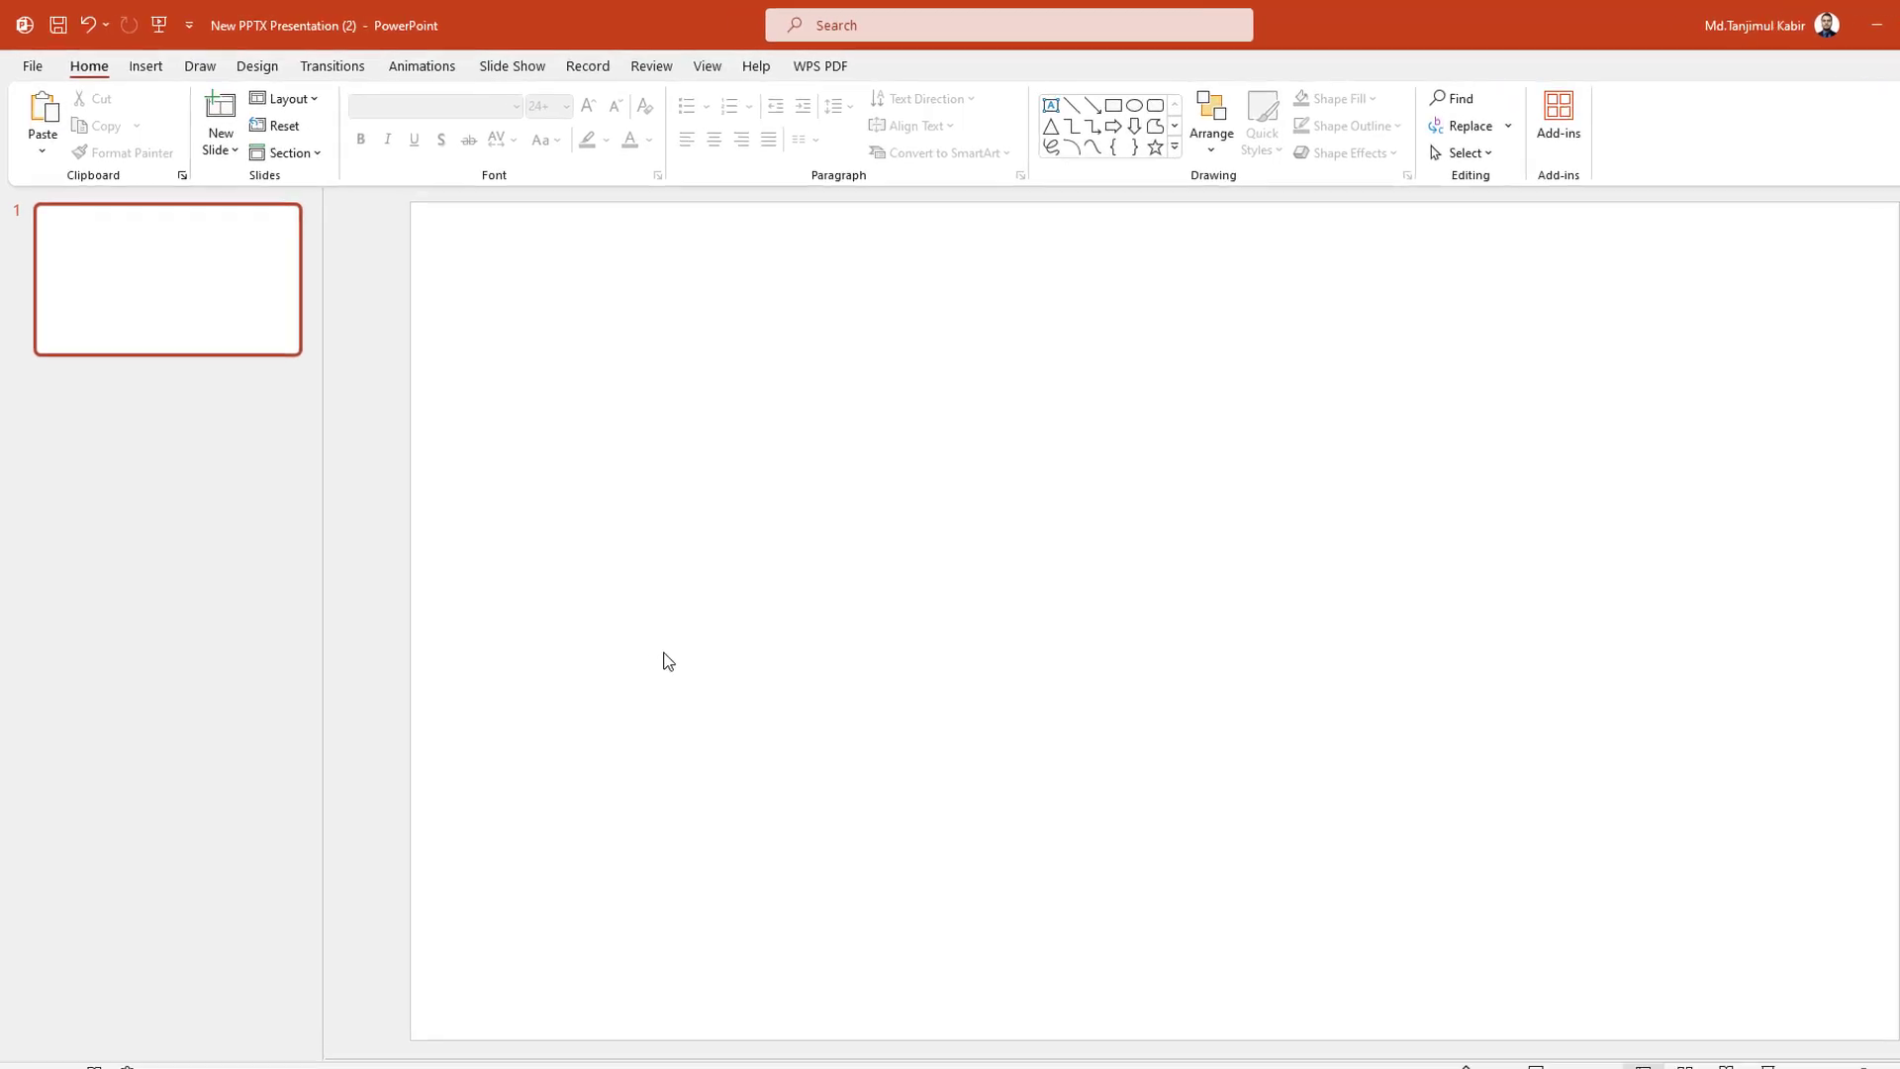
# Add a THANK text box right of centre in Team A font at 138 pt
pyautogui.click(164, 74)
pyautogui.click(398, 168)
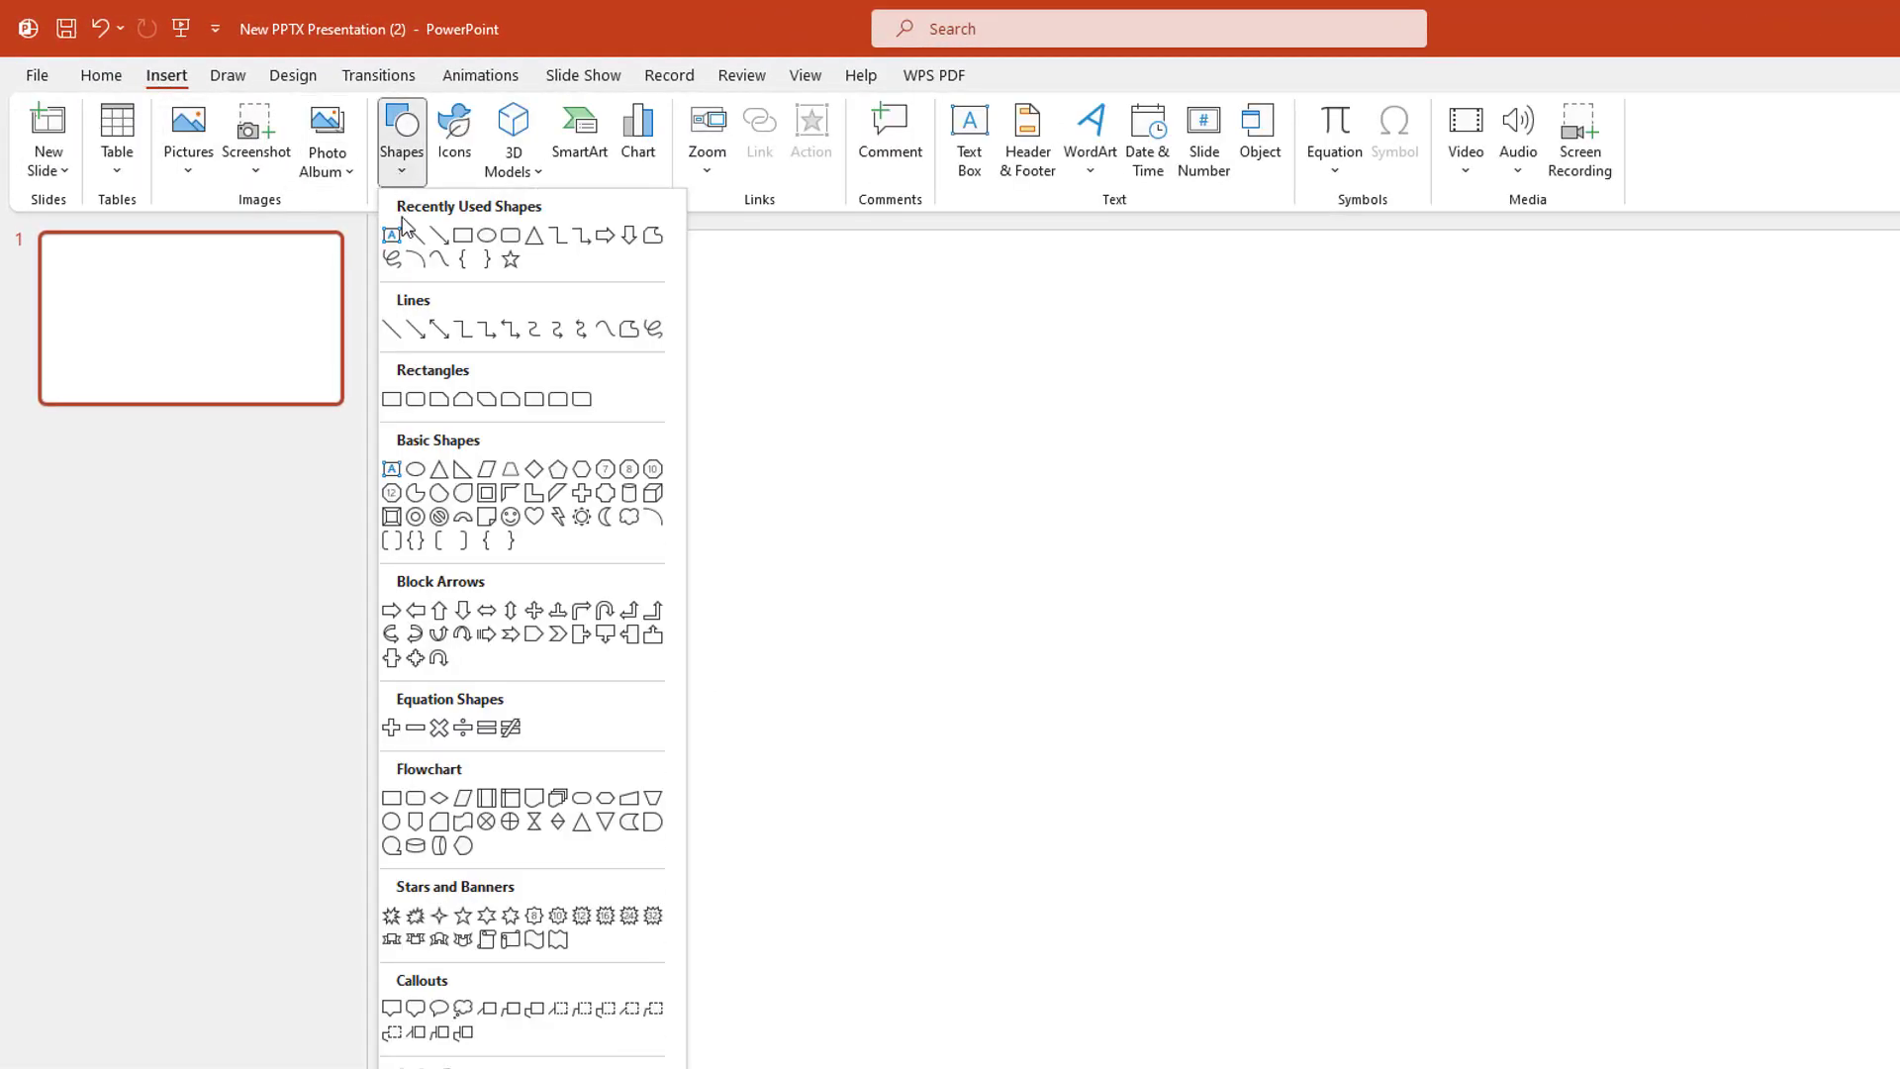
pyautogui.click(408, 239)
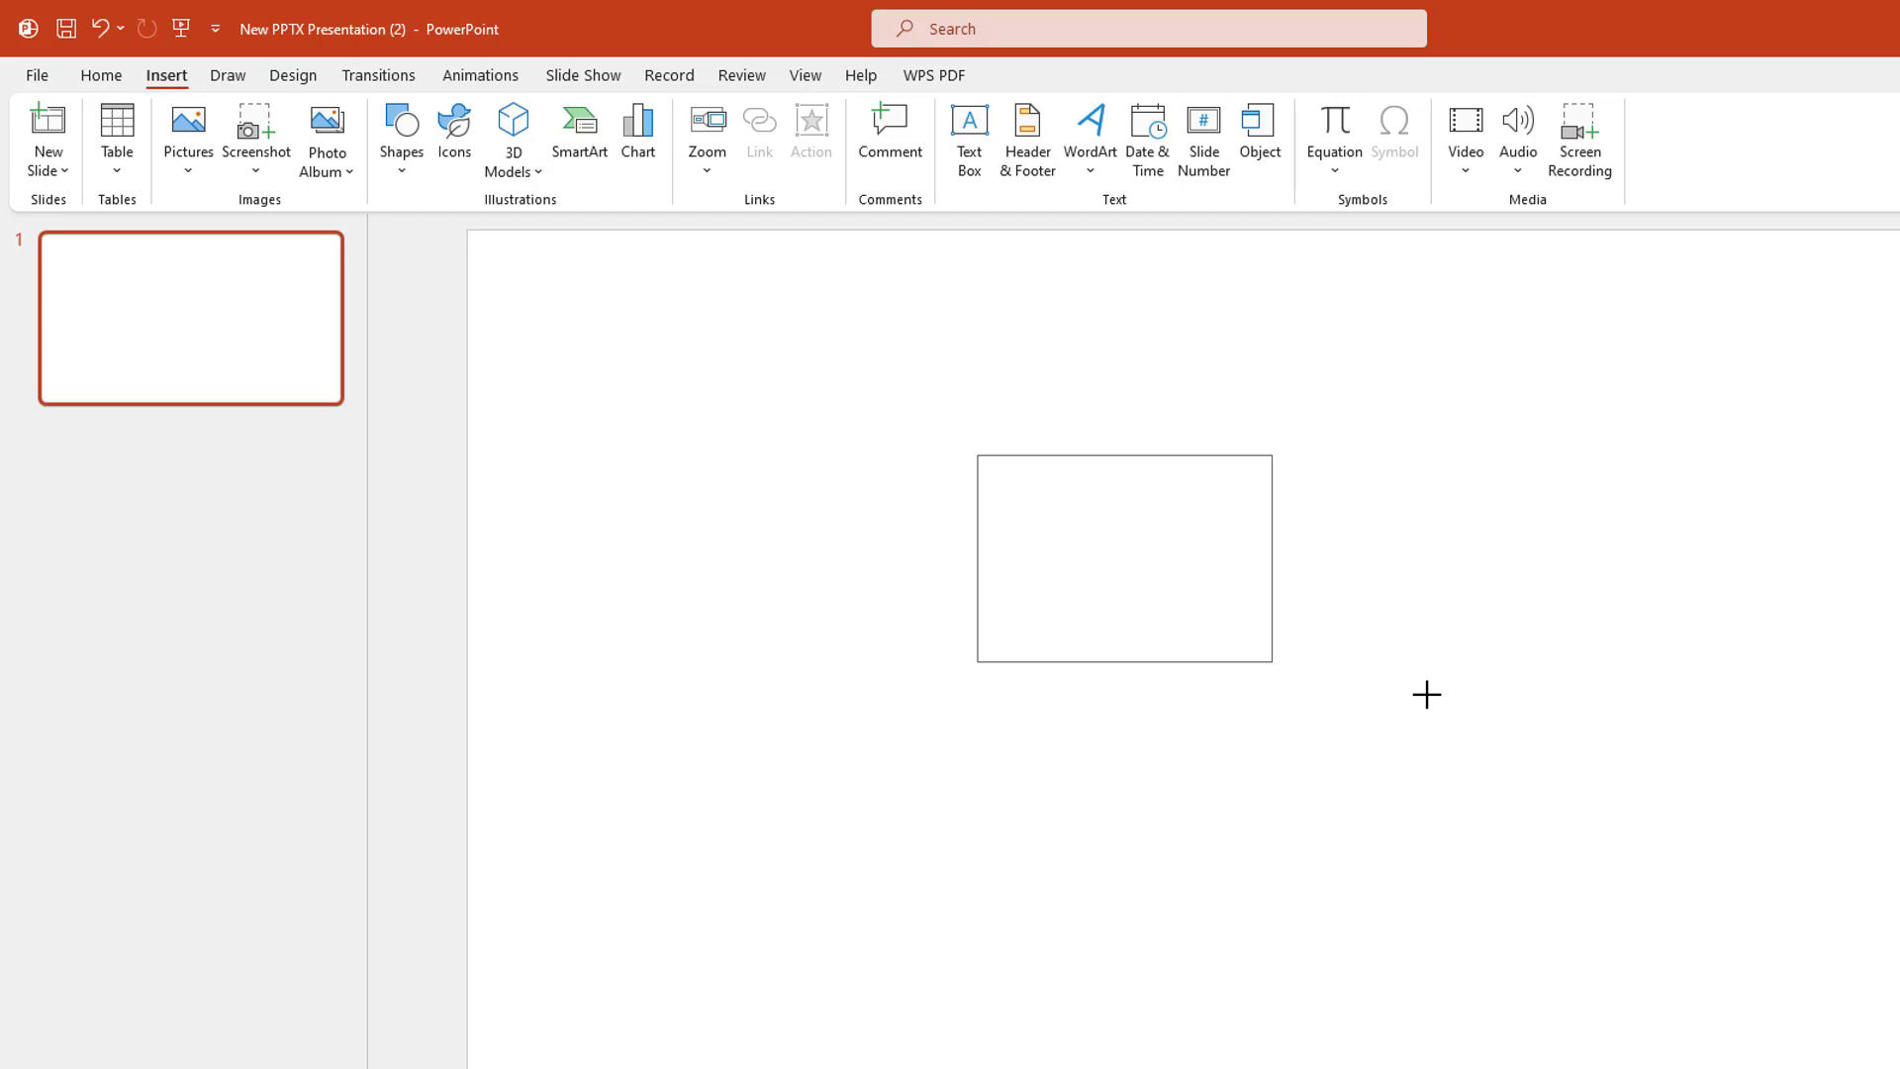
pyautogui.moveTo(977, 451); pyautogui.dragTo(1571, 707)
pyautogui.write('THANK')
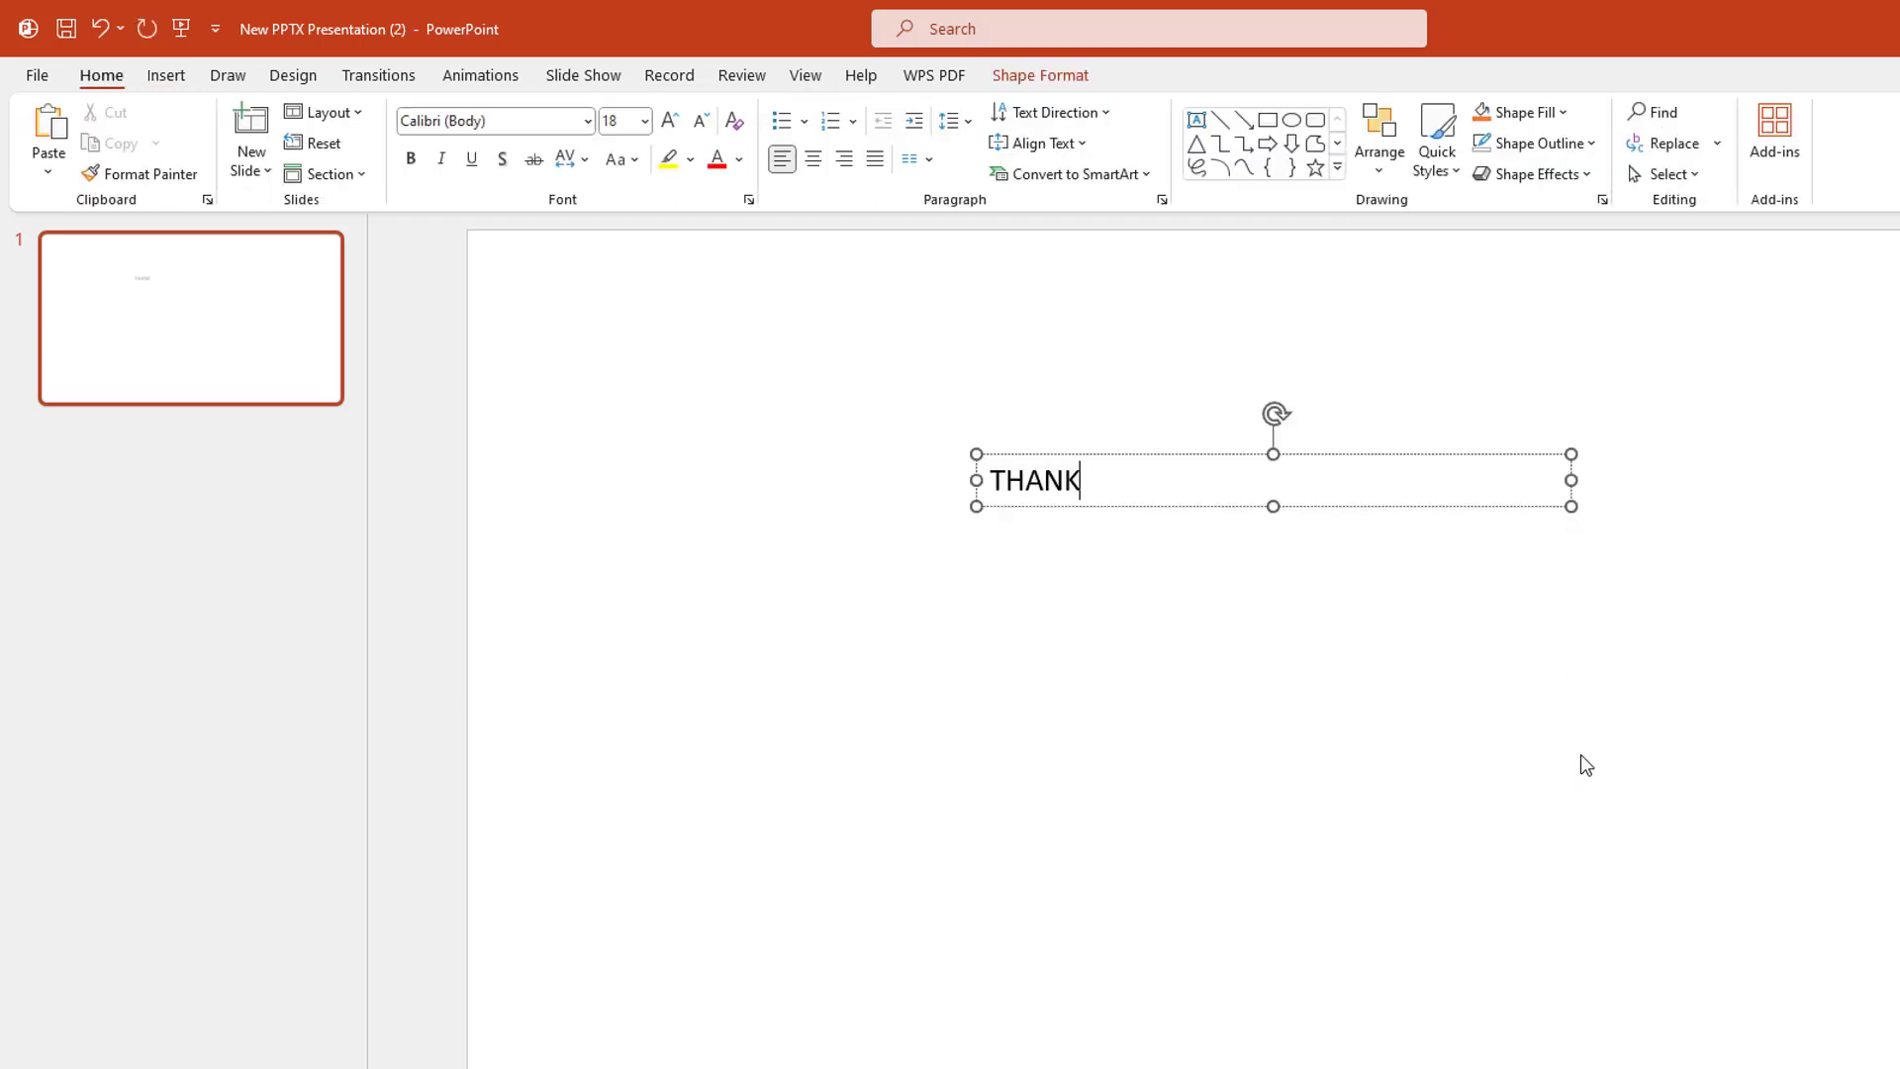
pyautogui.hotkey('ctrl', 'a')
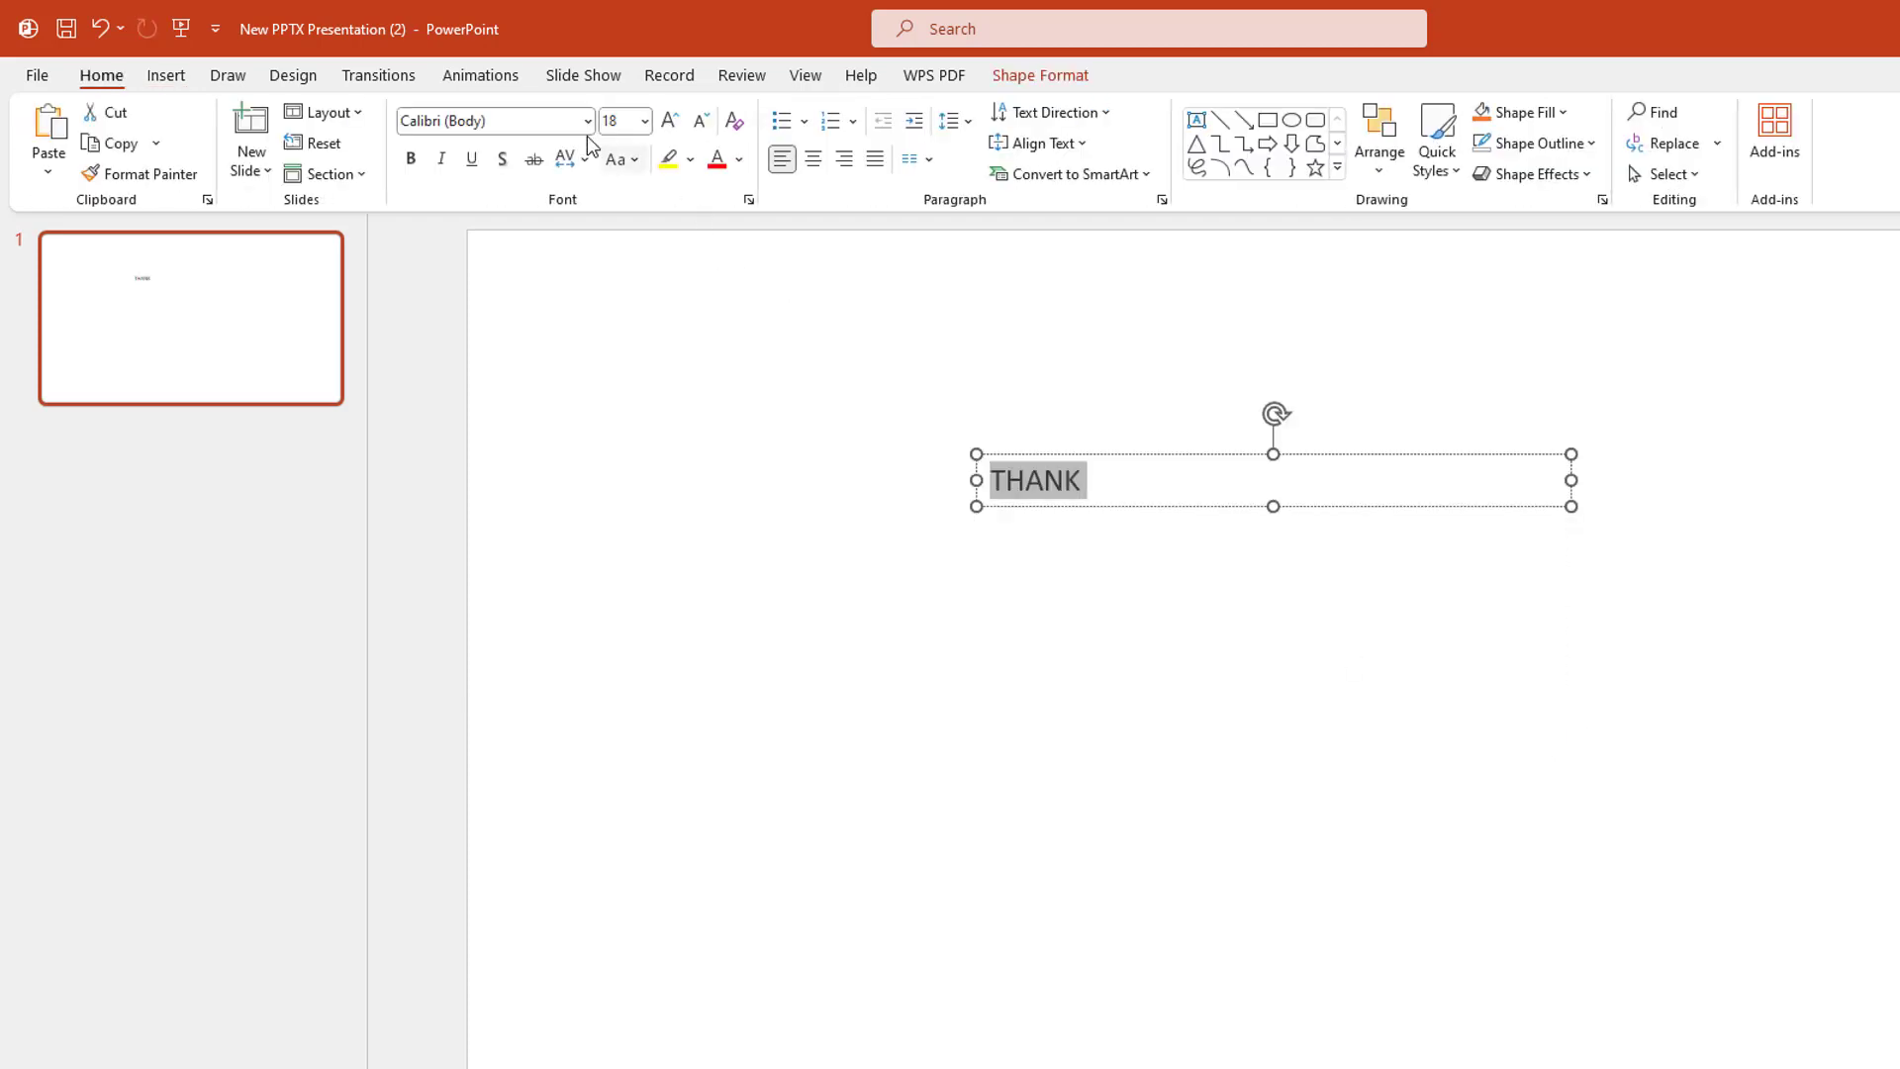
pyautogui.write('Team A')
pyautogui.press('Return')
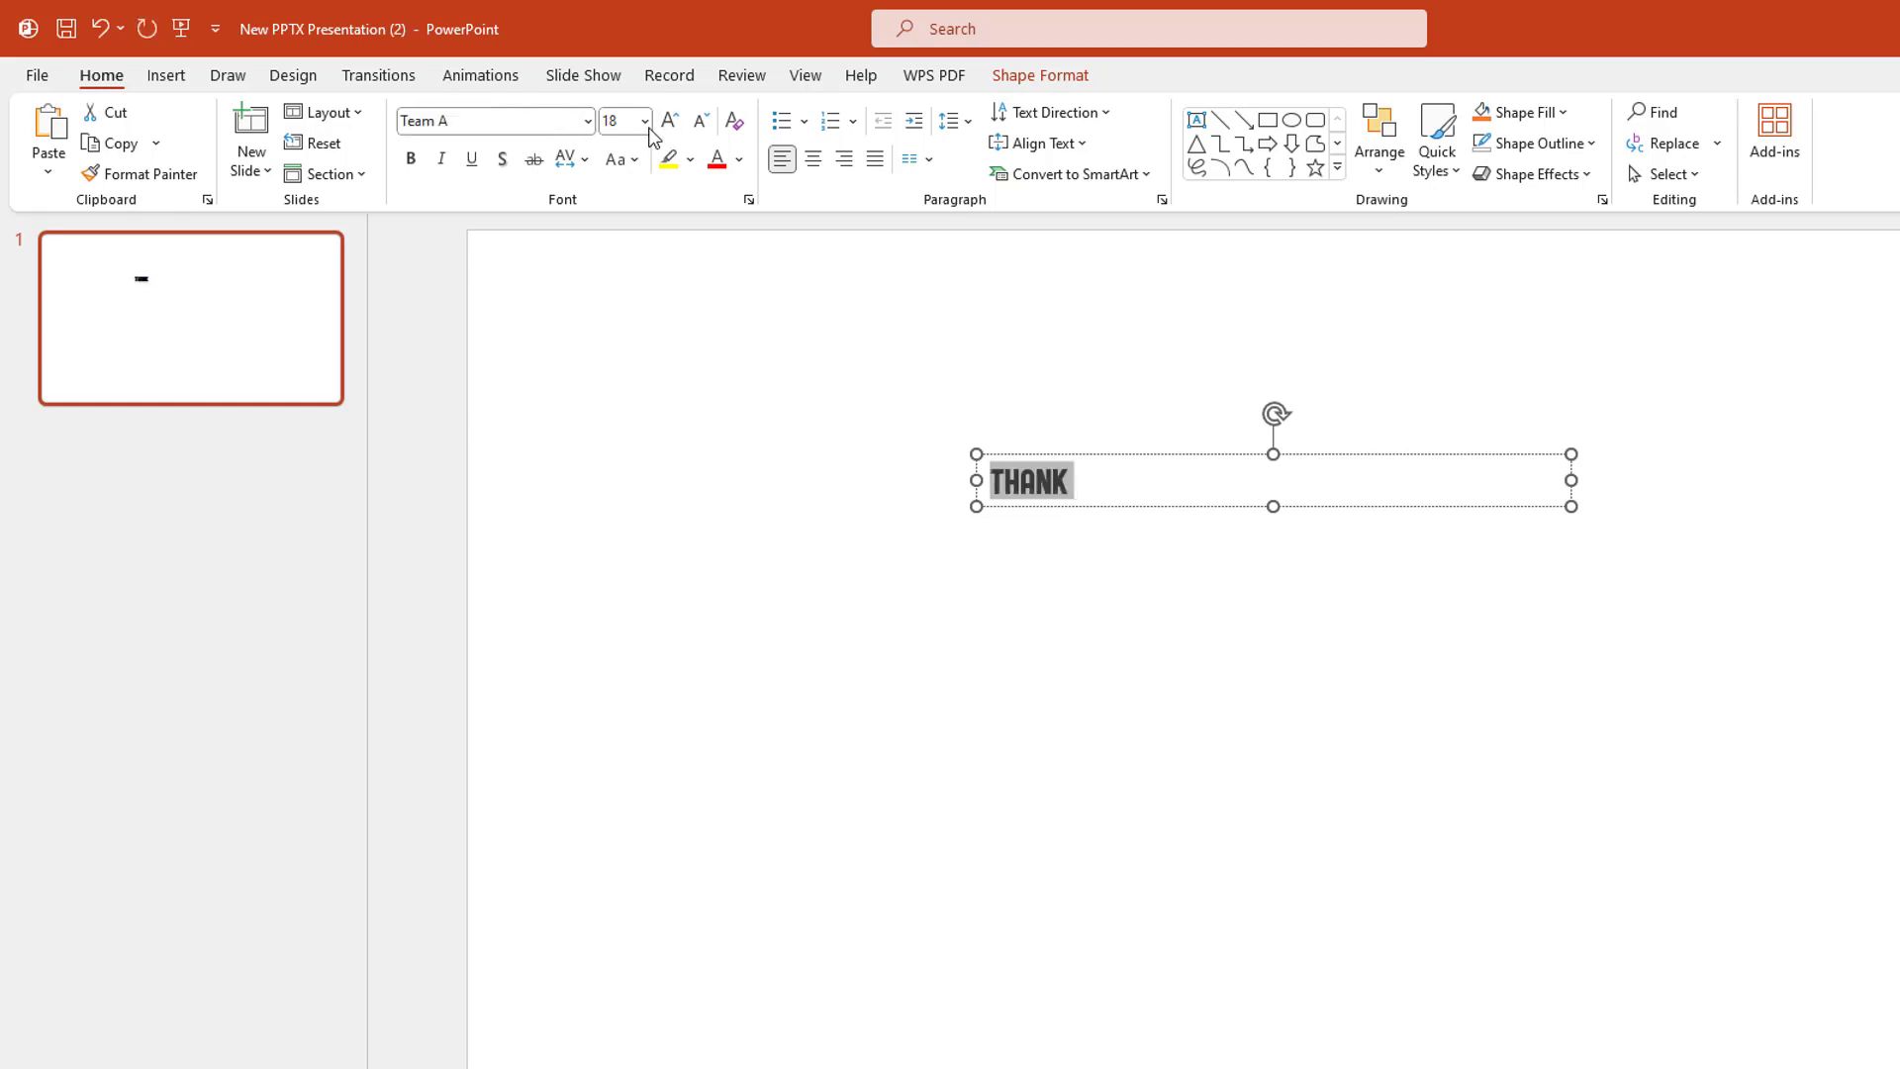
pyautogui.click(644, 120)
pyautogui.click(623, 780)
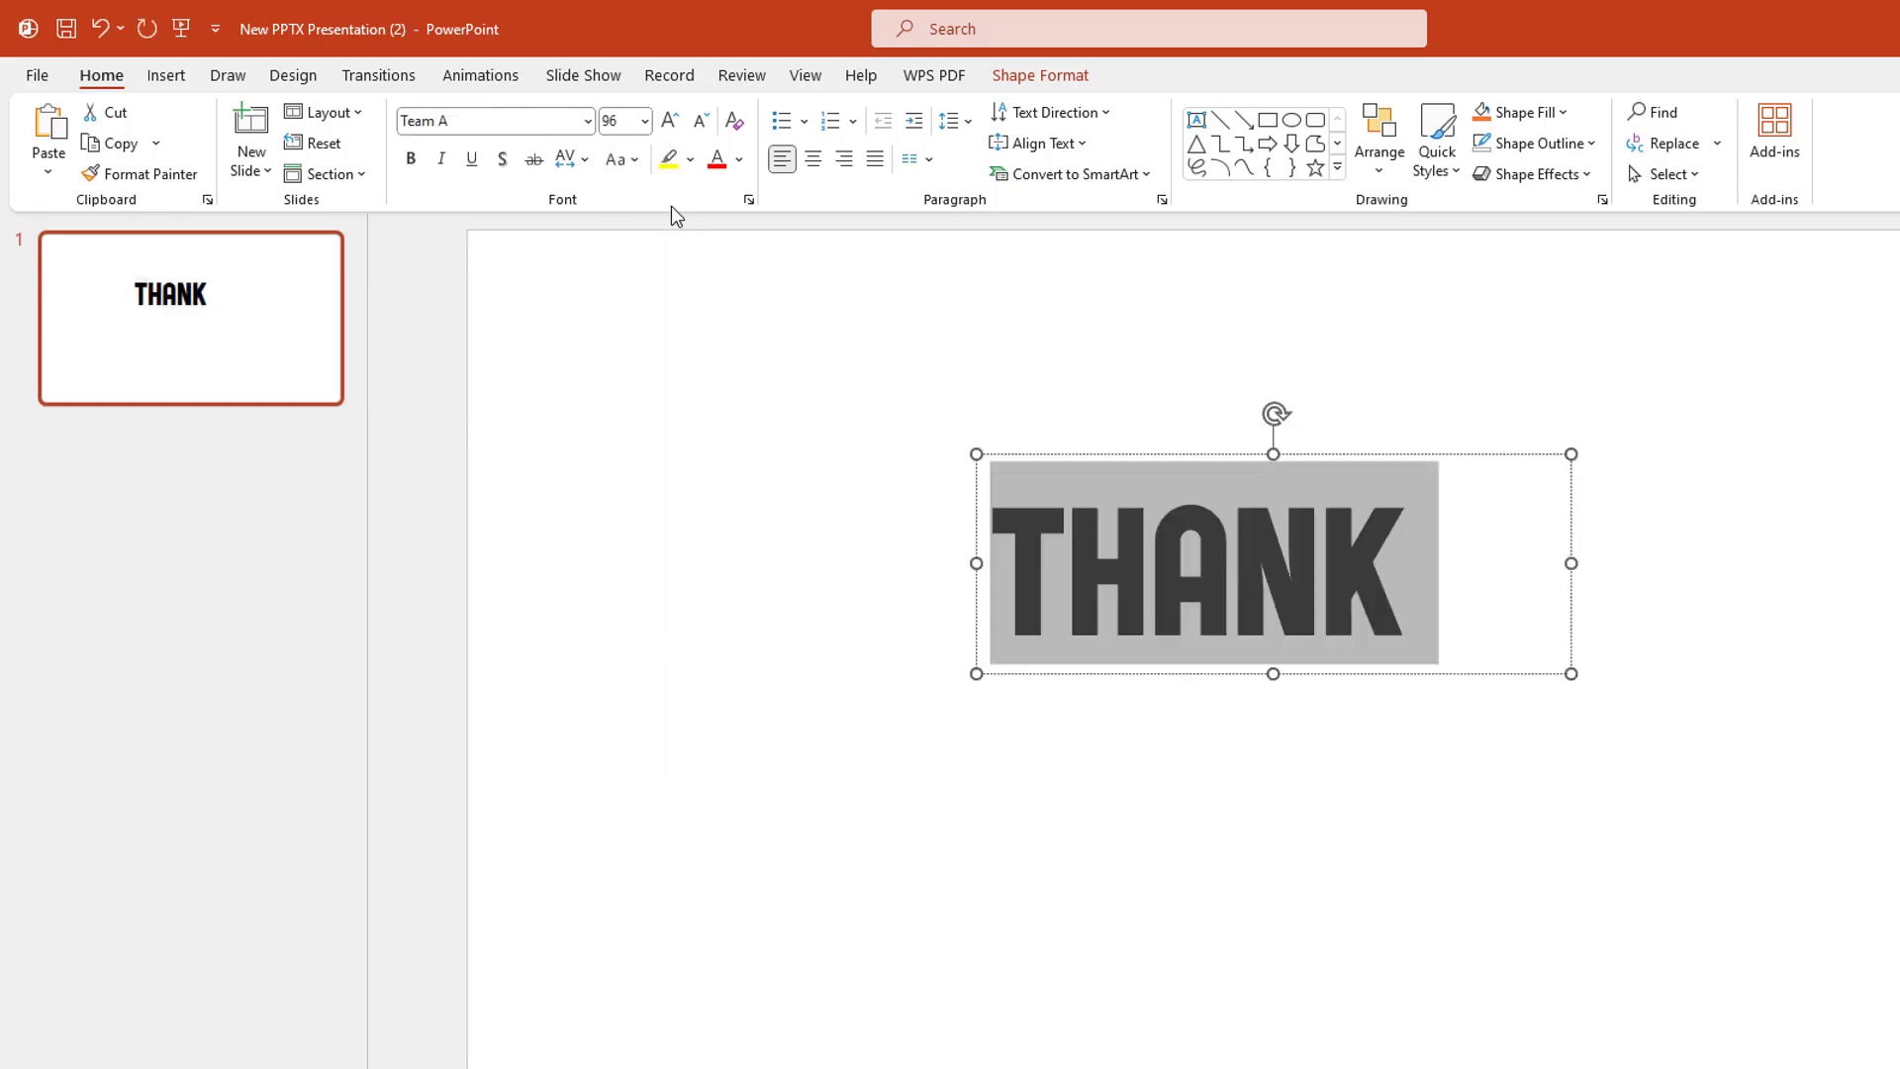
pyautogui.click(1286, 719)
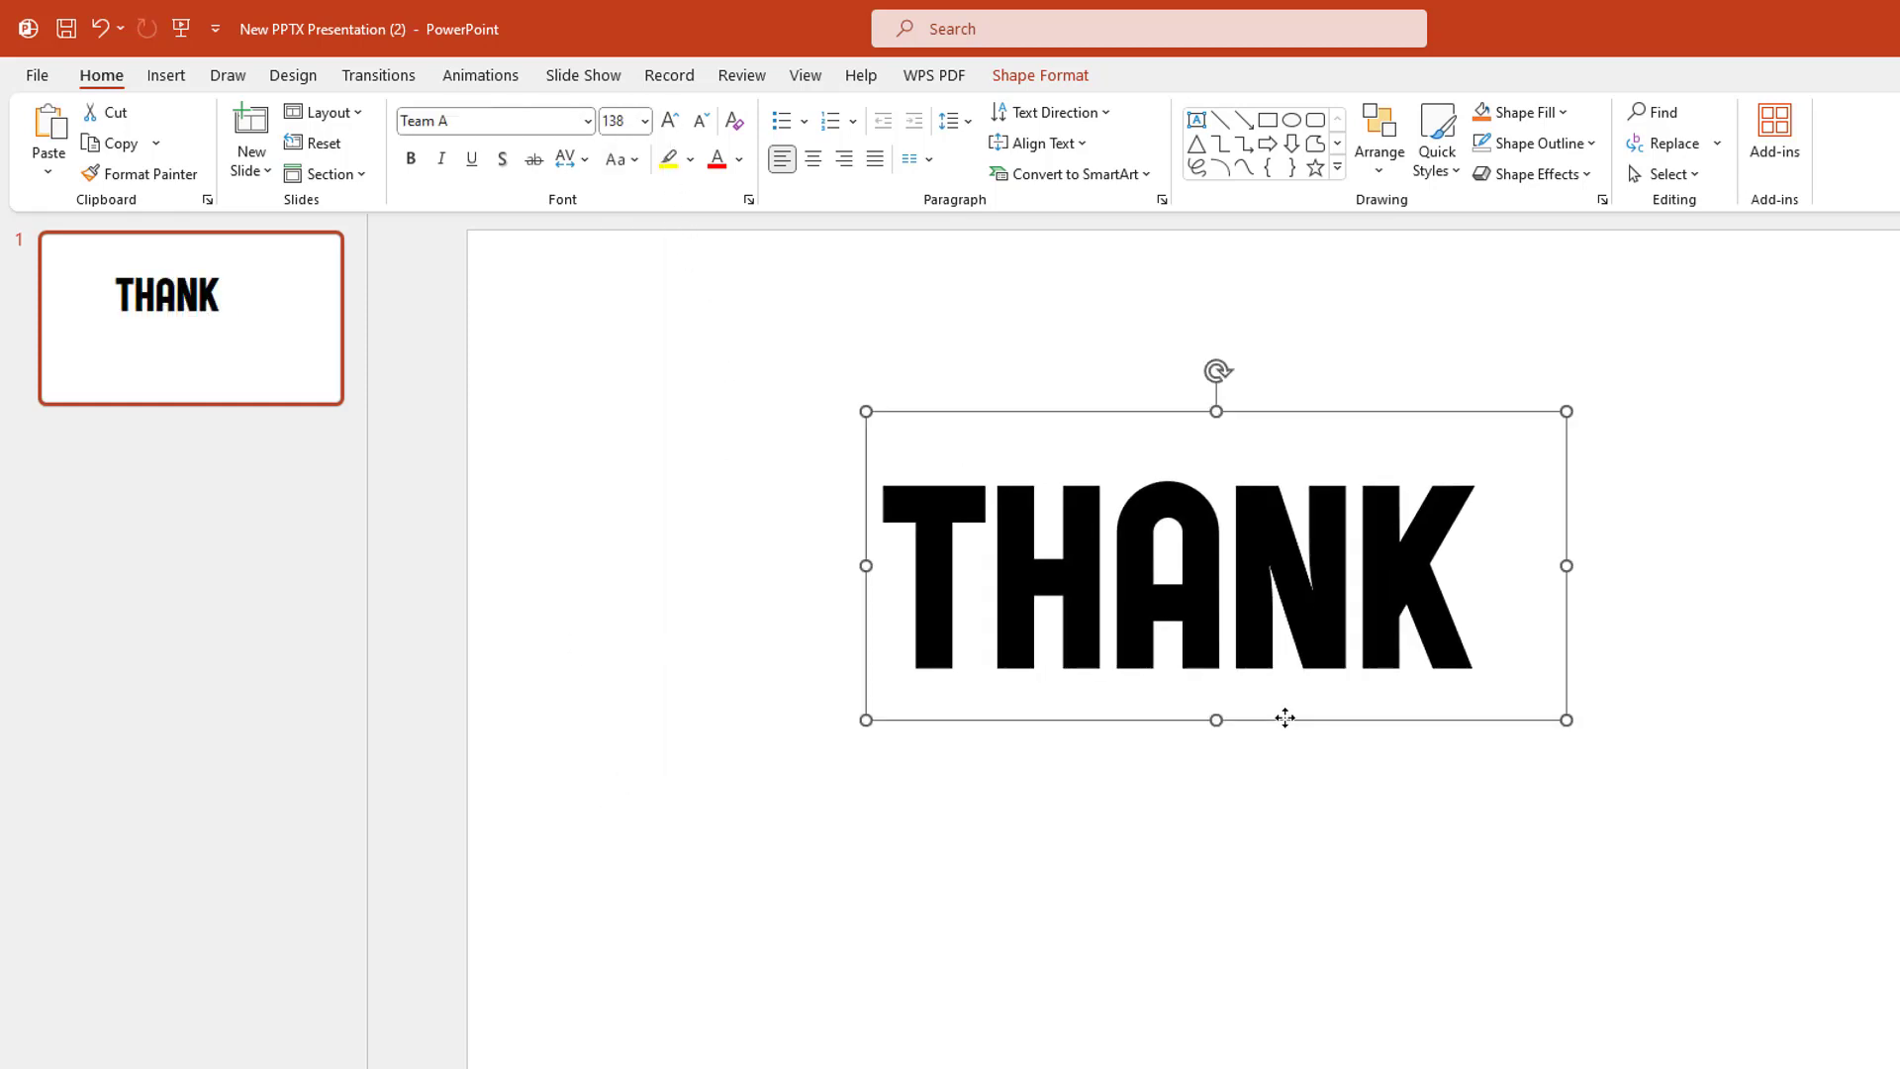
# Duplicate the box as YOU and place it below and right of THANK
pyautogui.hotkey('ctrl', 'd')
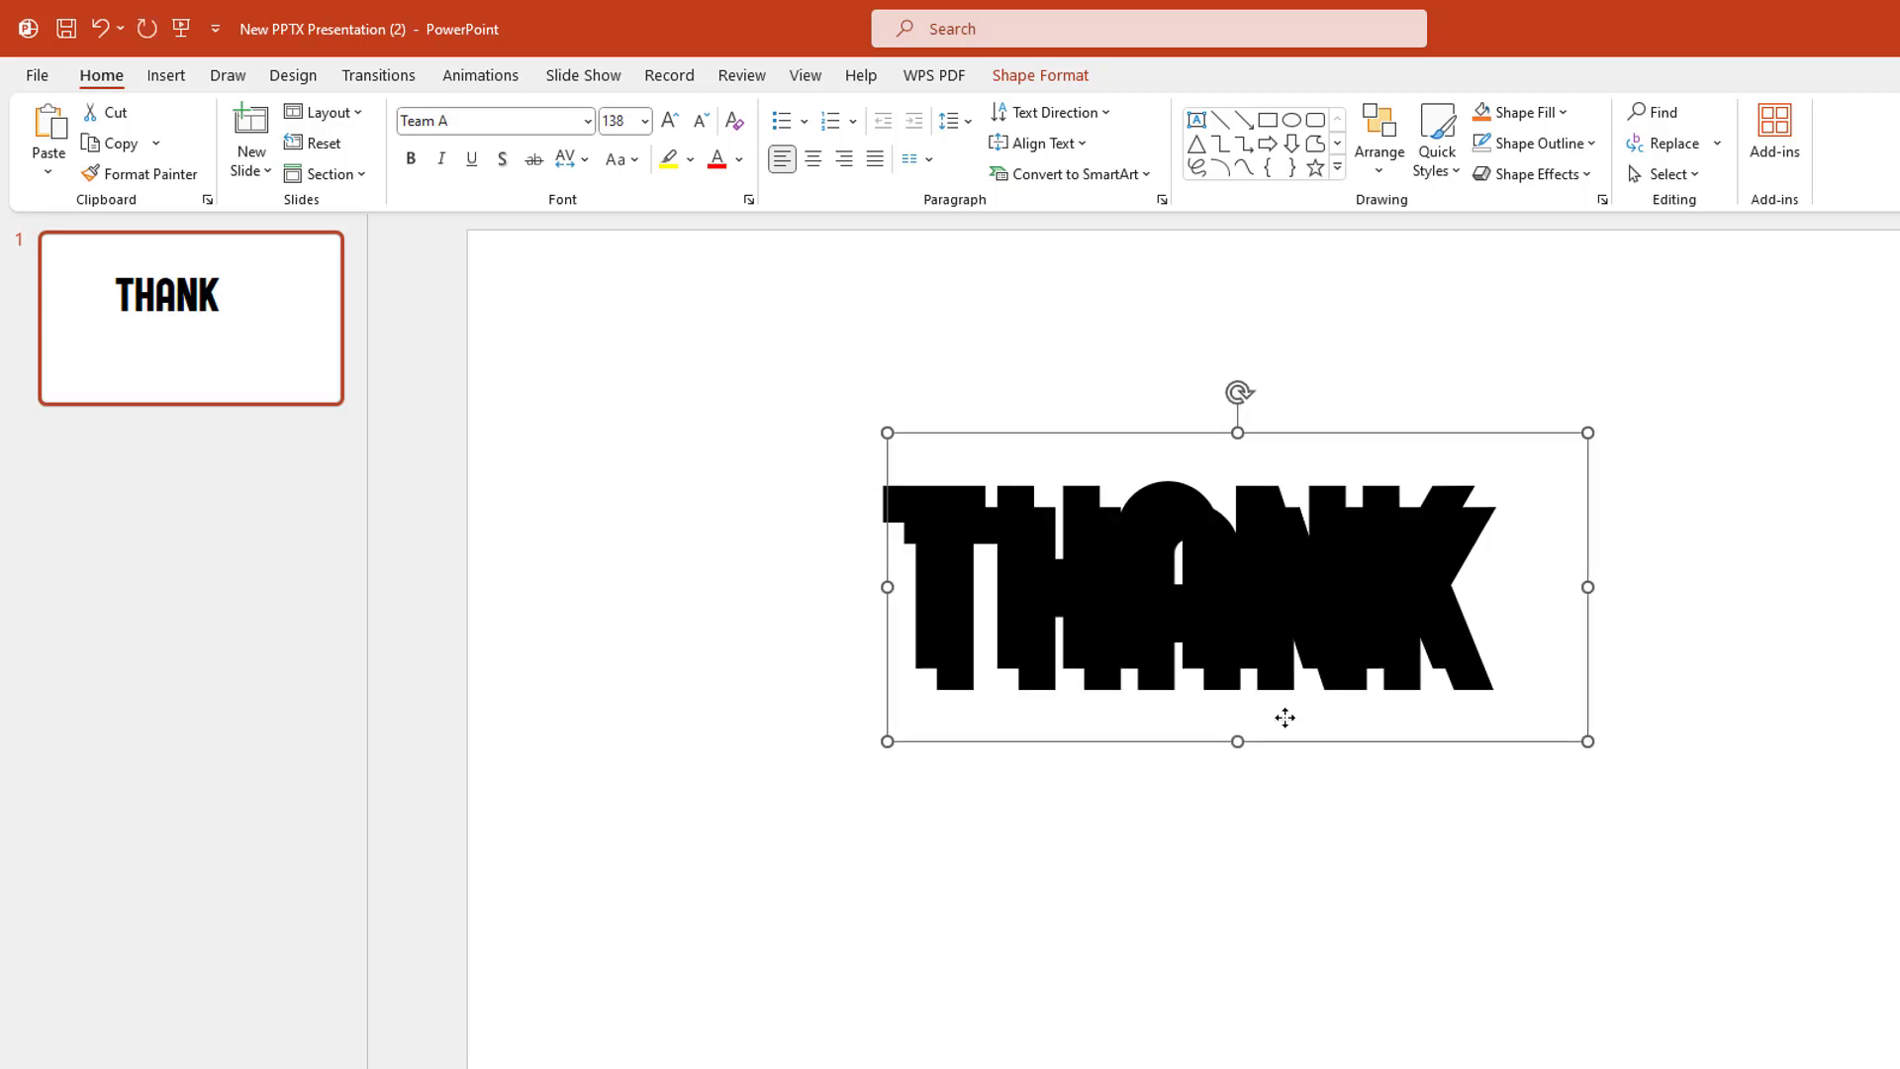
pyautogui.moveTo(1290, 742); pyautogui.dragTo(1497, 935)
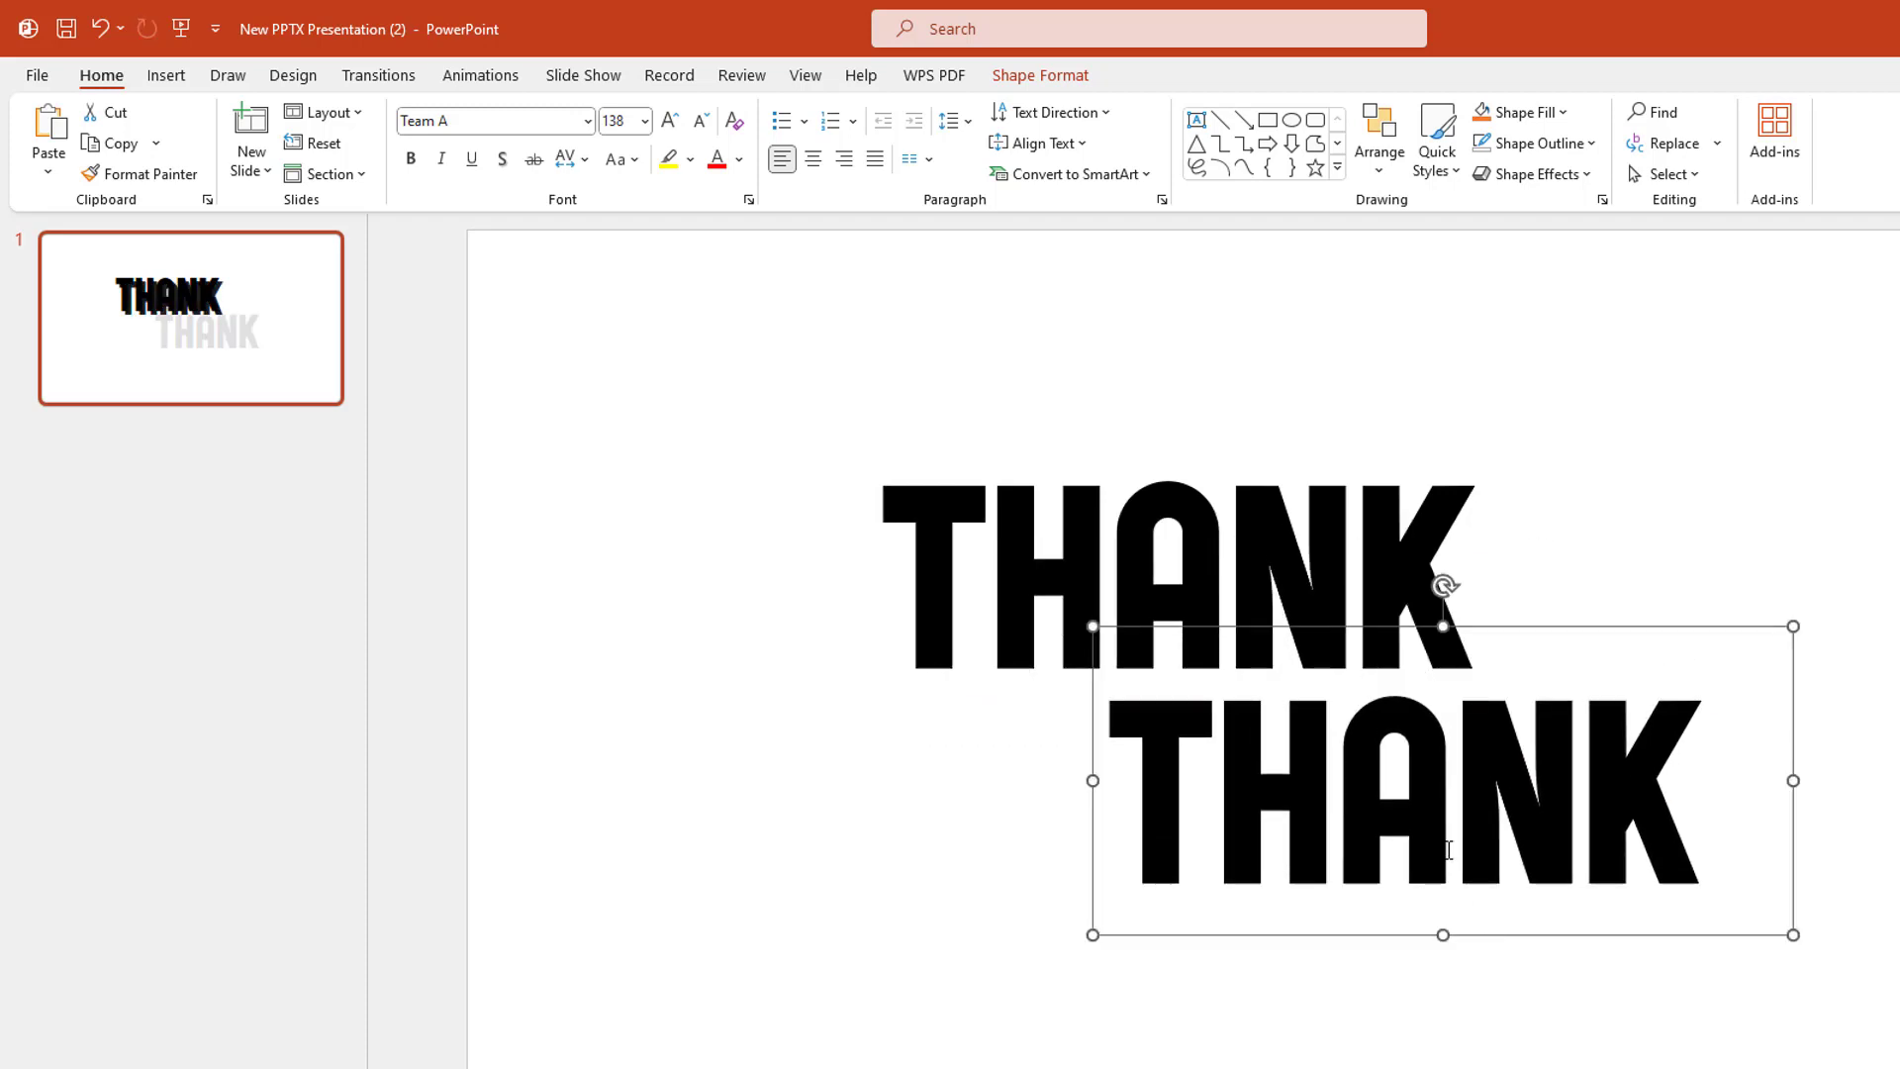
pyautogui.tripleClick(1447, 850)
pyautogui.write('YOU')
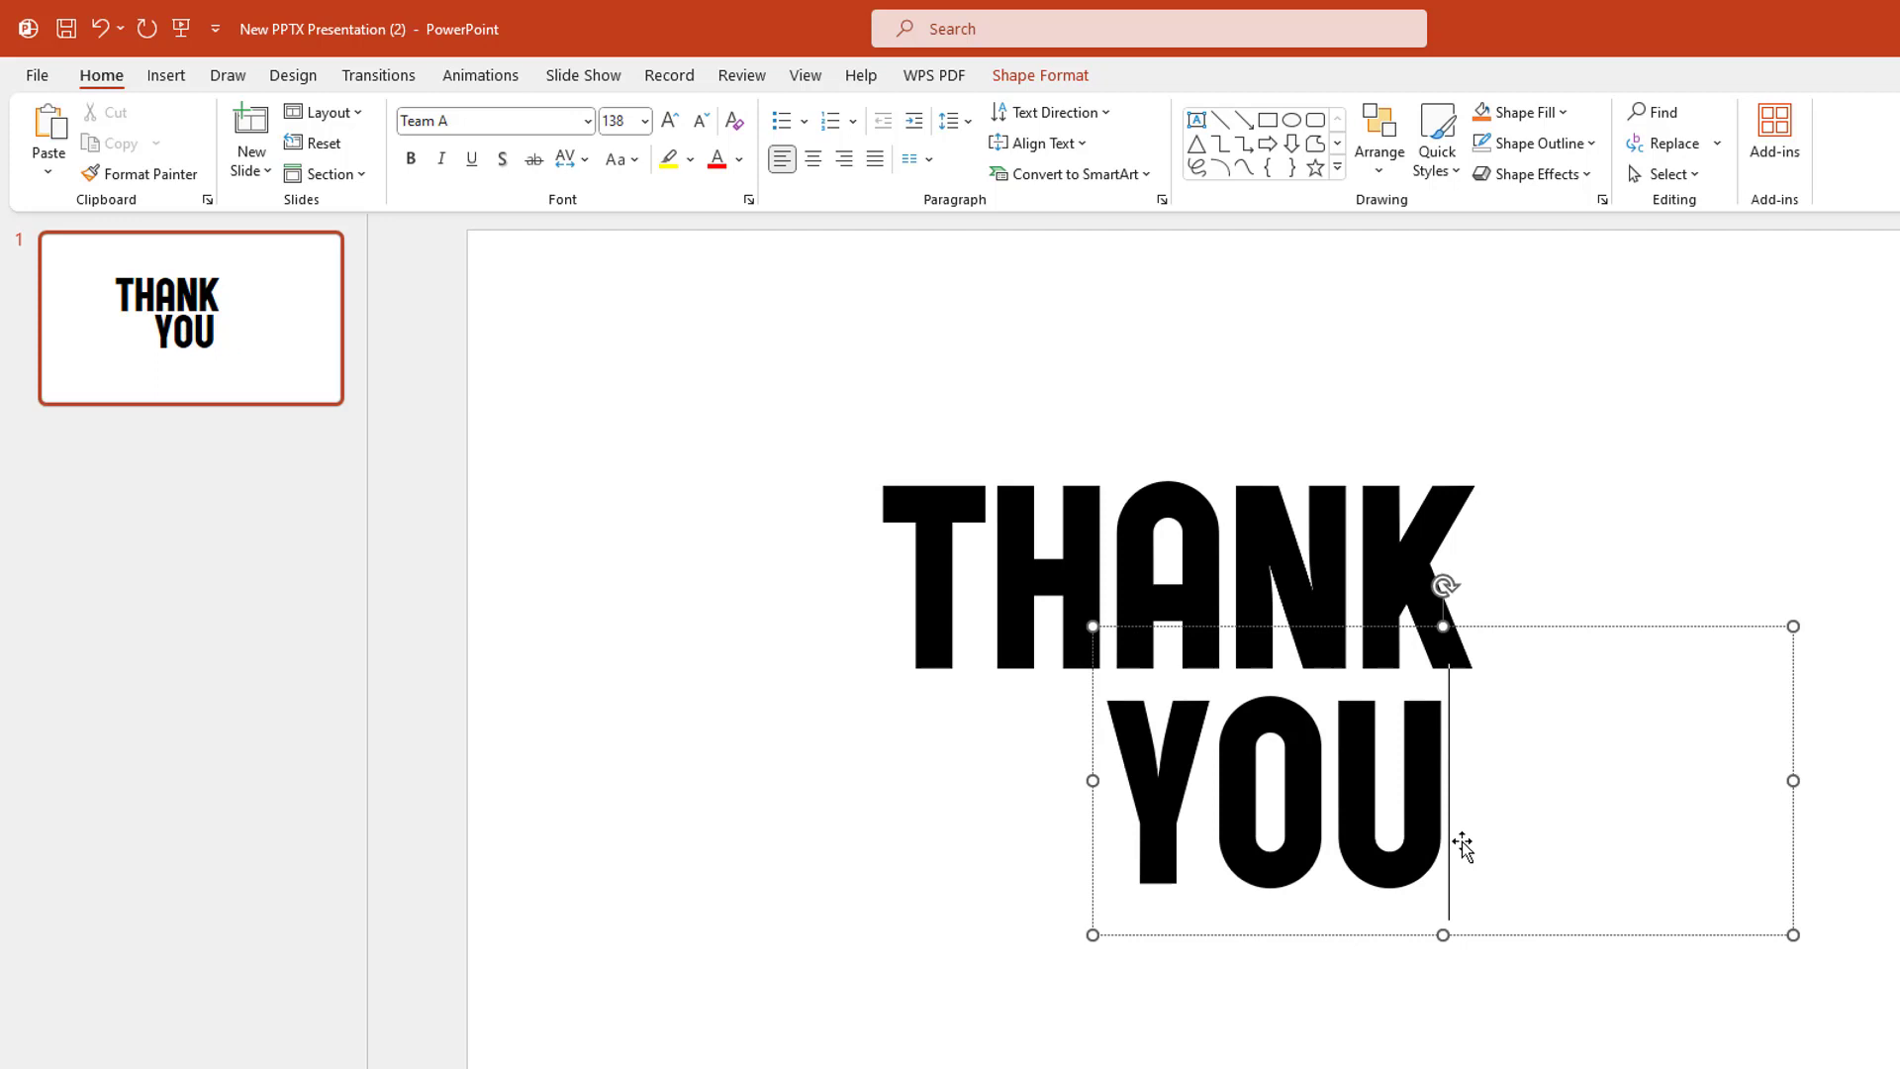
pyautogui.moveTo(1461, 846); pyautogui.dragTo(1726, 832)
pyautogui.click(1593, 999)
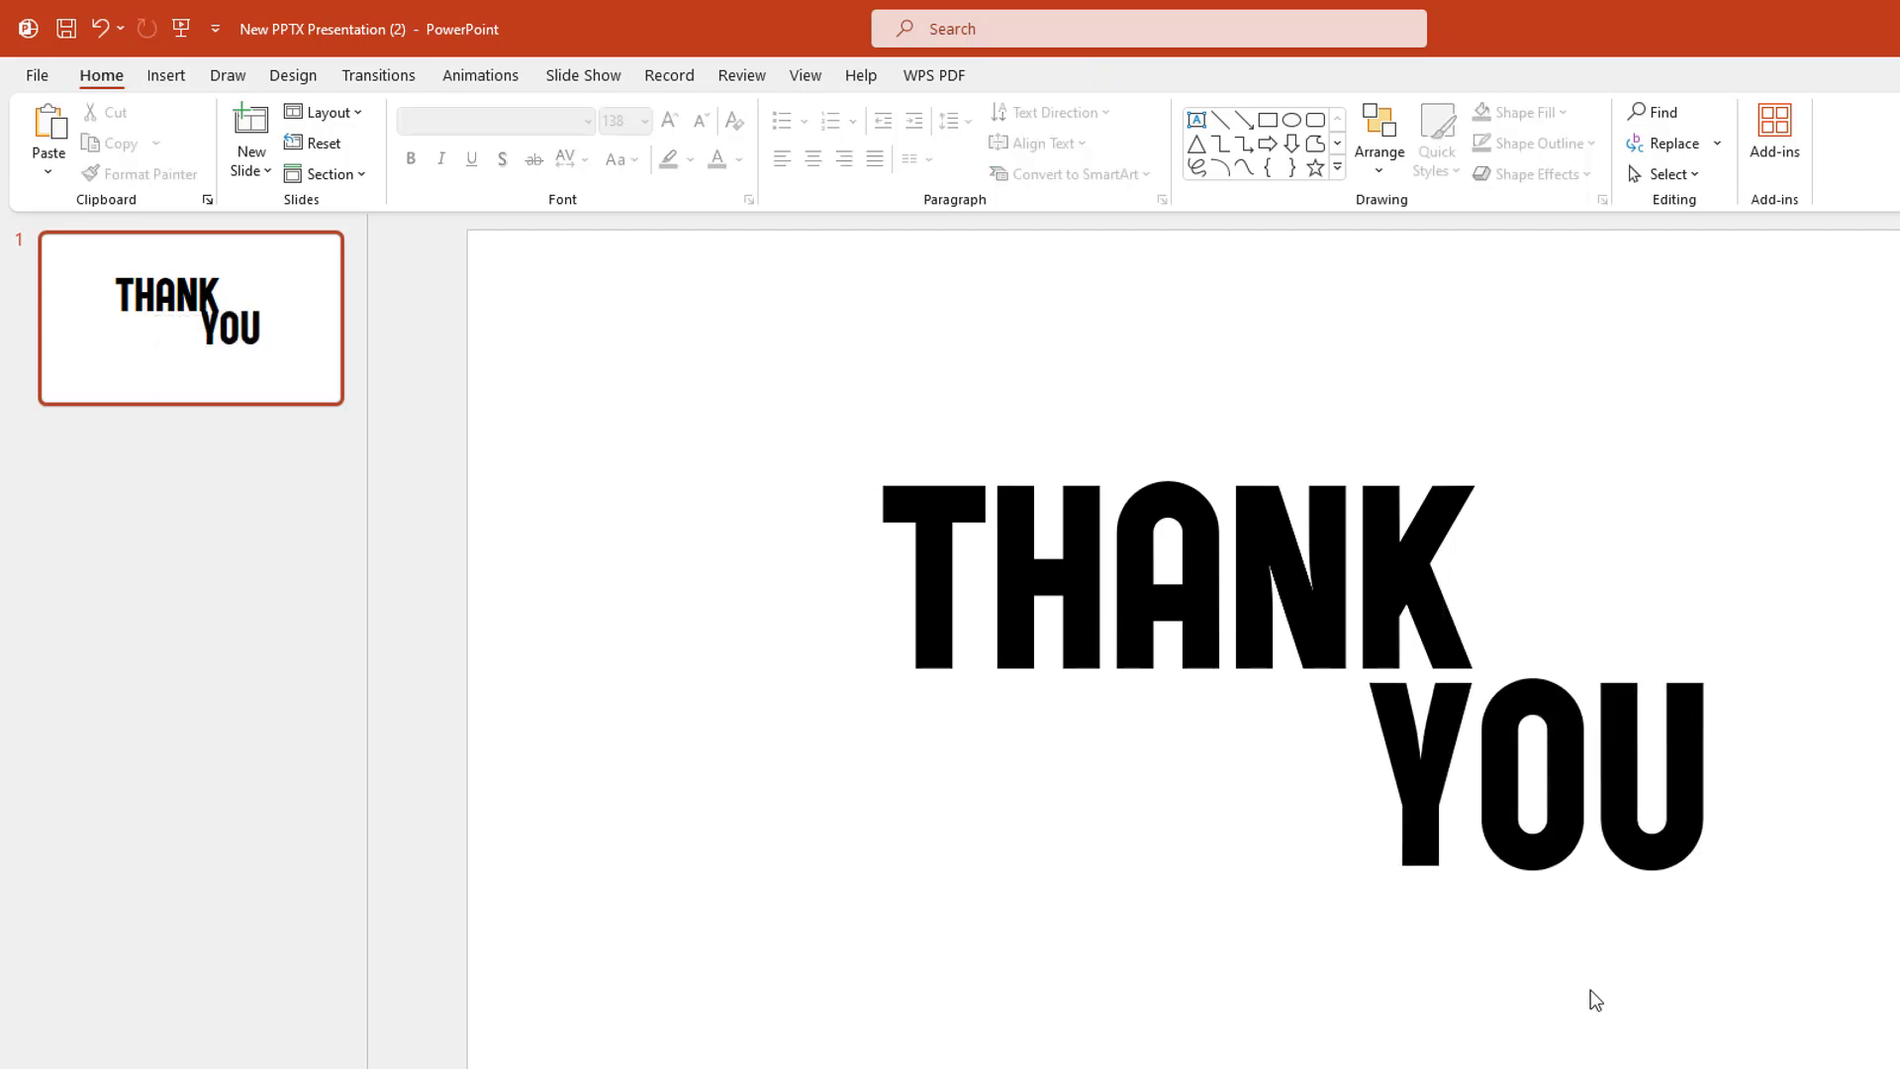
# Draw a rectangle spanning the slide from top-left to bottom-right corner
pyautogui.click(167, 77)
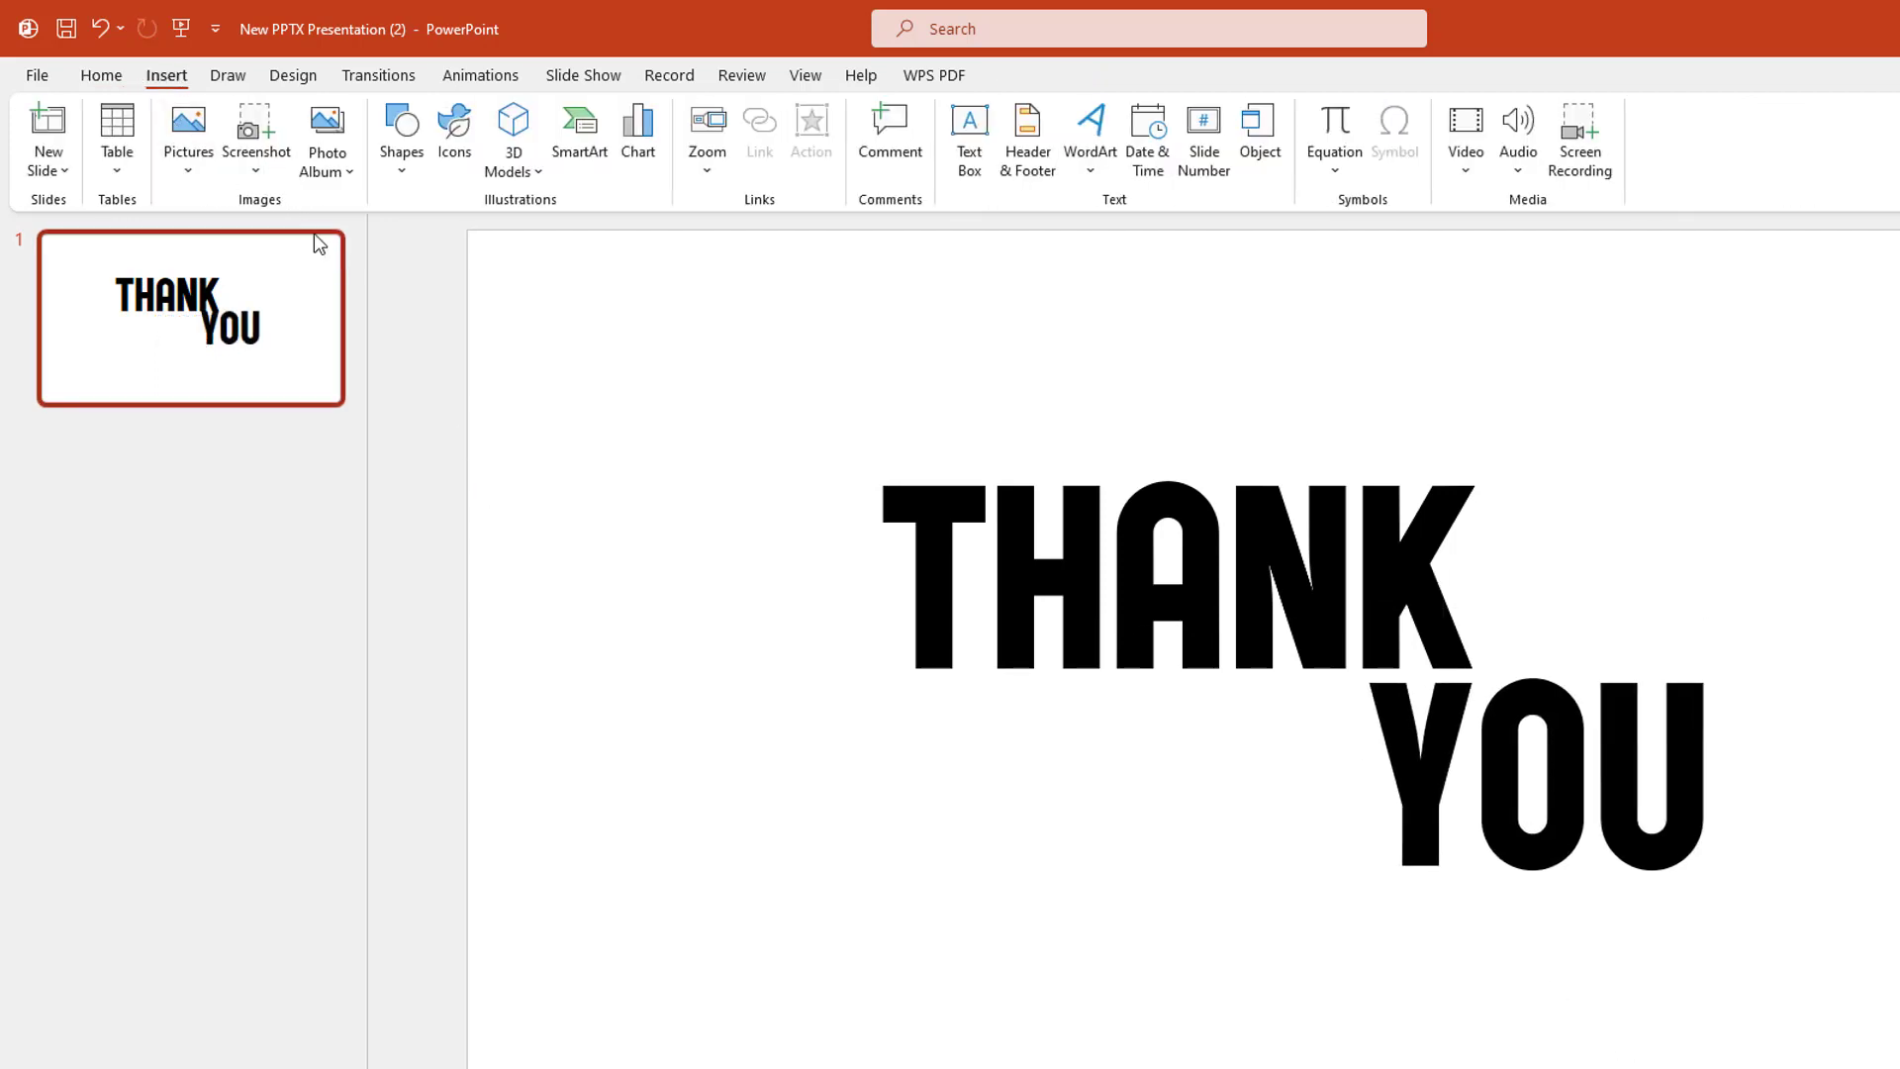
pyautogui.click(404, 176)
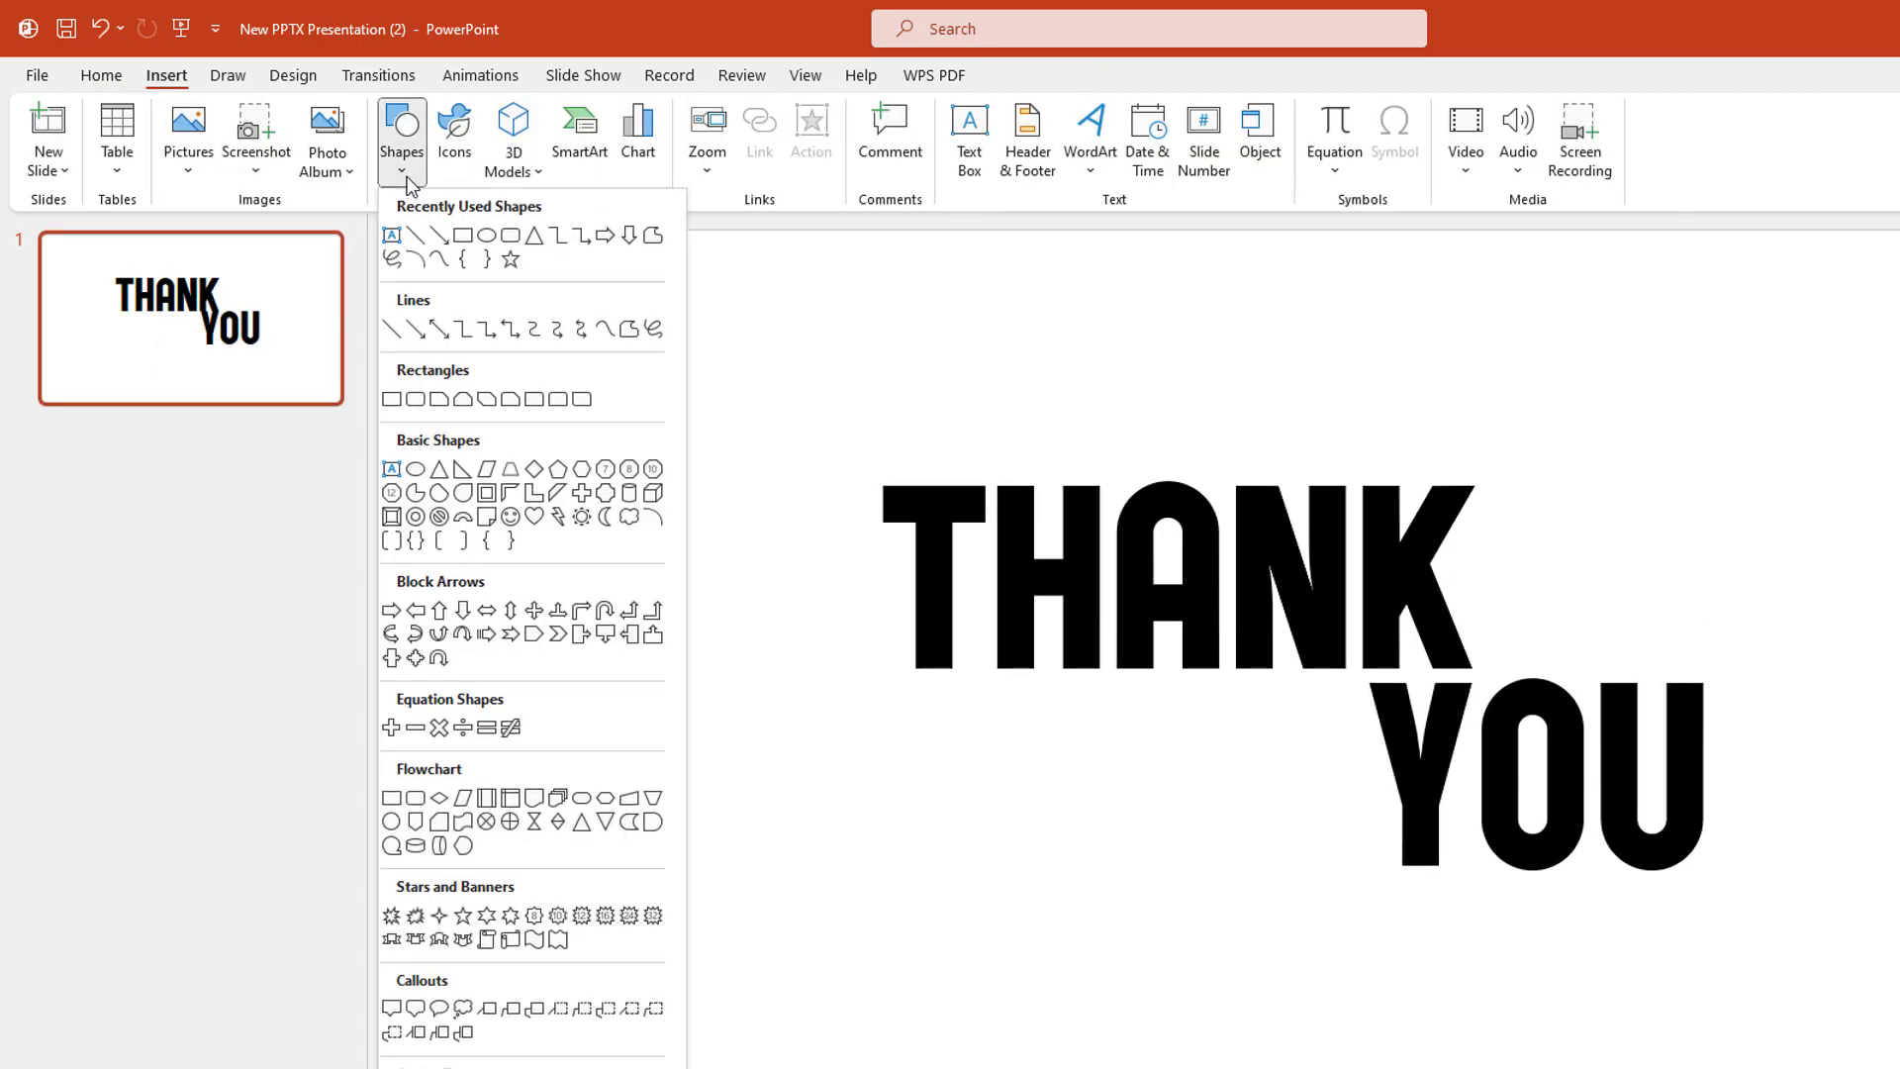
pyautogui.click(465, 237)
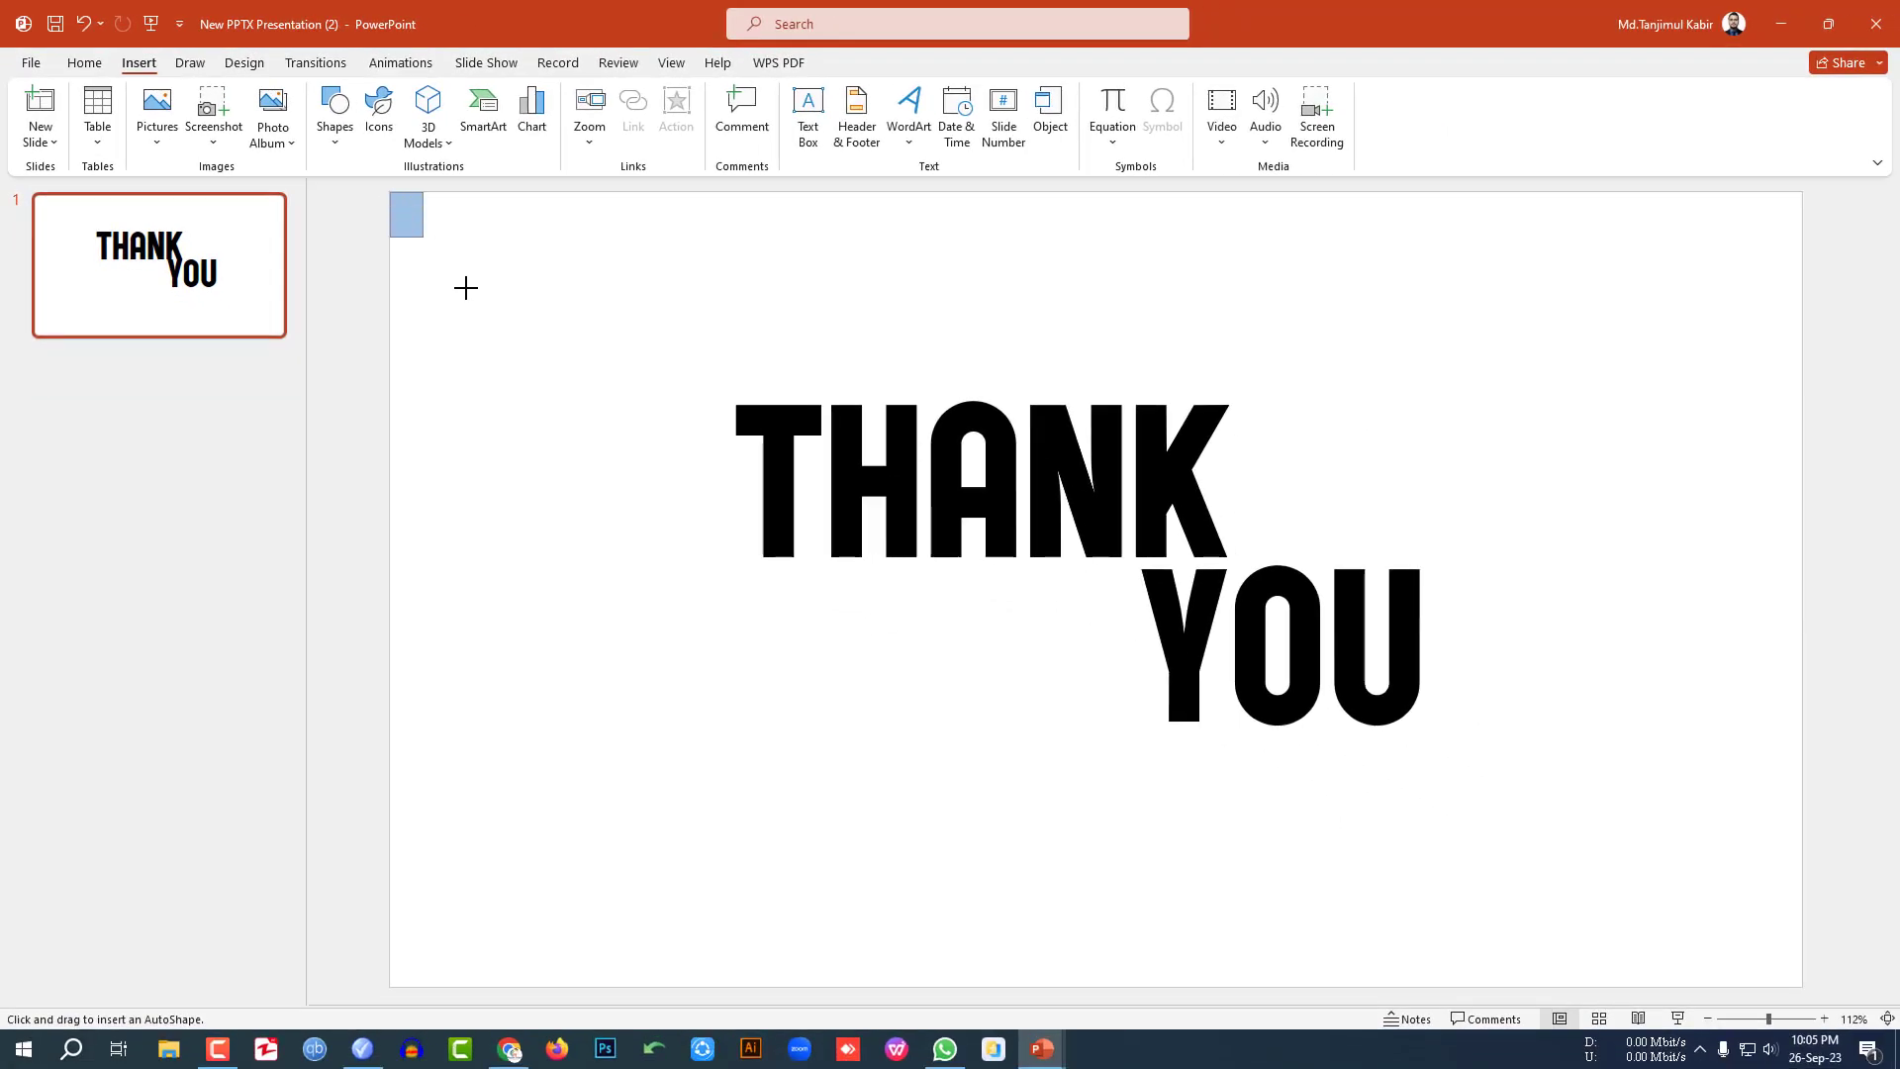
pyautogui.moveTo(464, 287); pyautogui.dragTo(1756, 963)
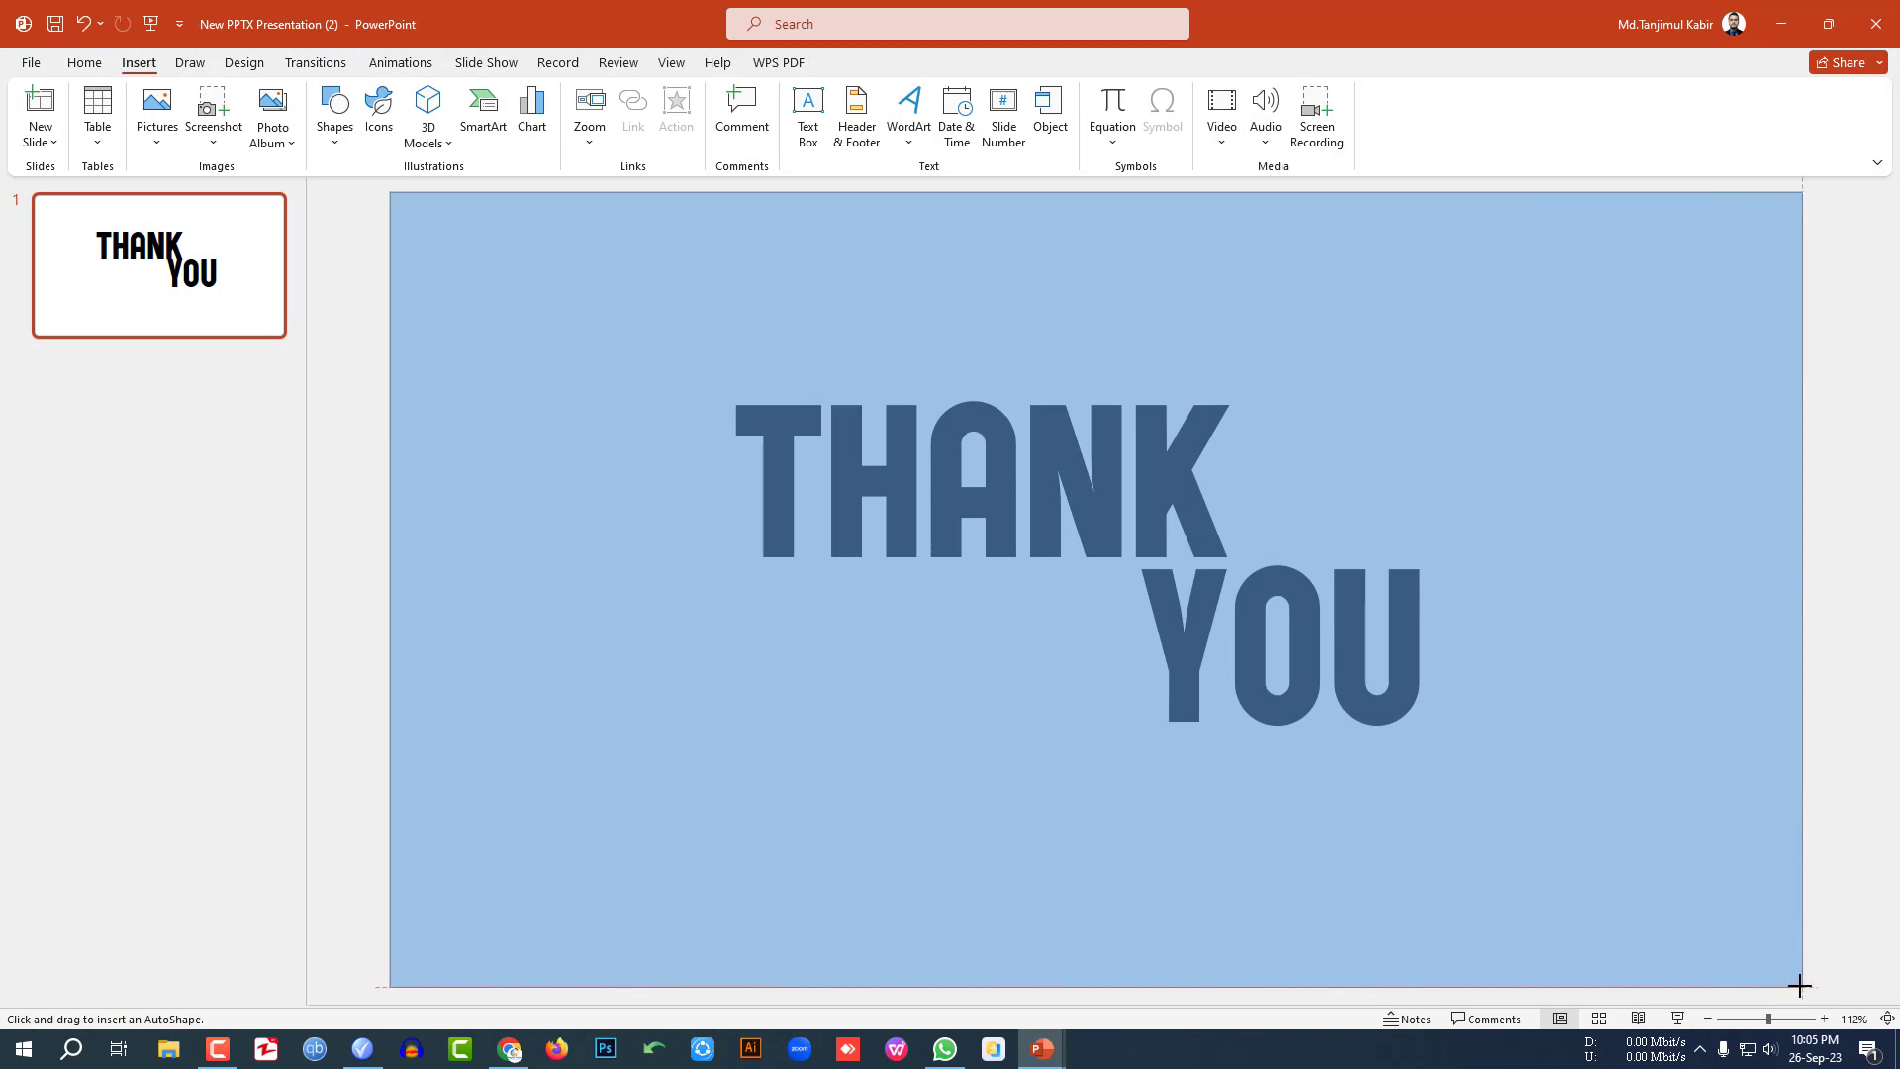
pyautogui.moveTo(1756, 964); pyautogui.dragTo(1802, 986)
# Remove the rectangle's outline and send it behind the THANK YOU text
pyautogui.click(766, 120)
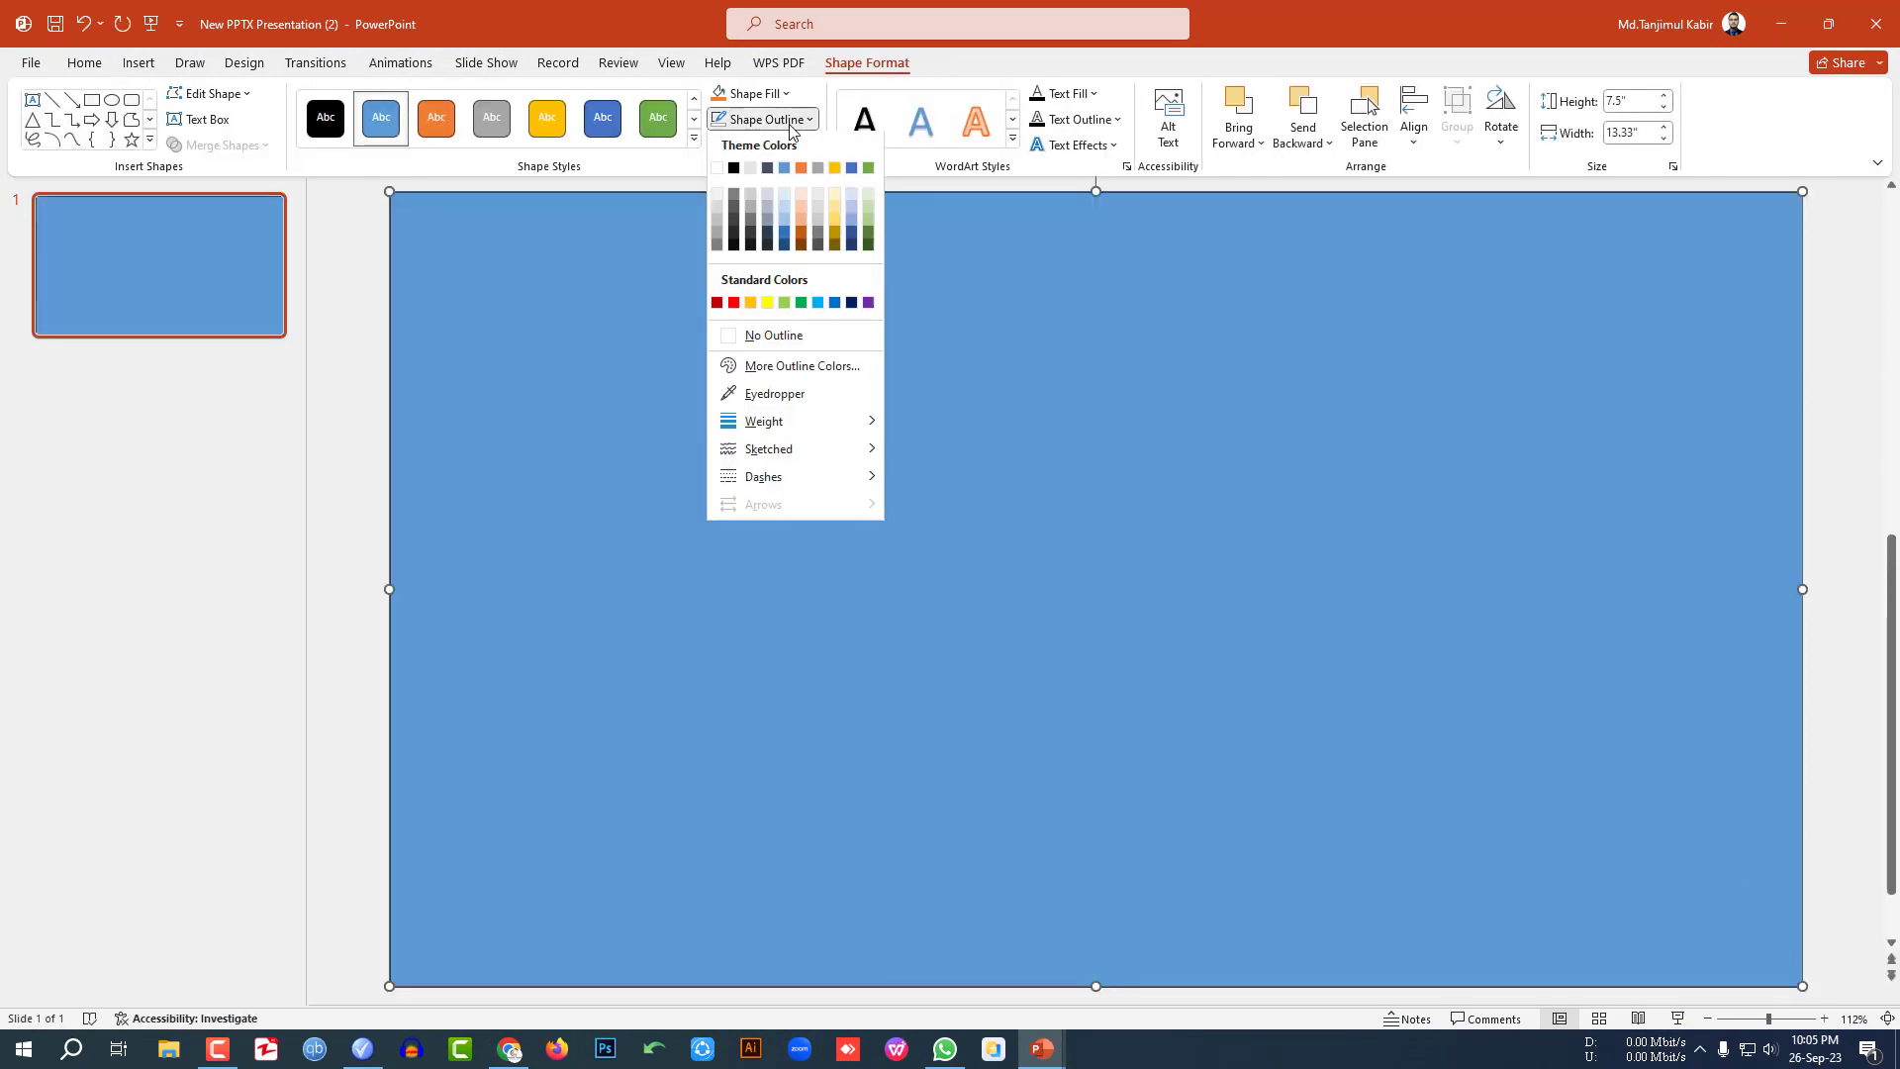
pyautogui.click(788, 342)
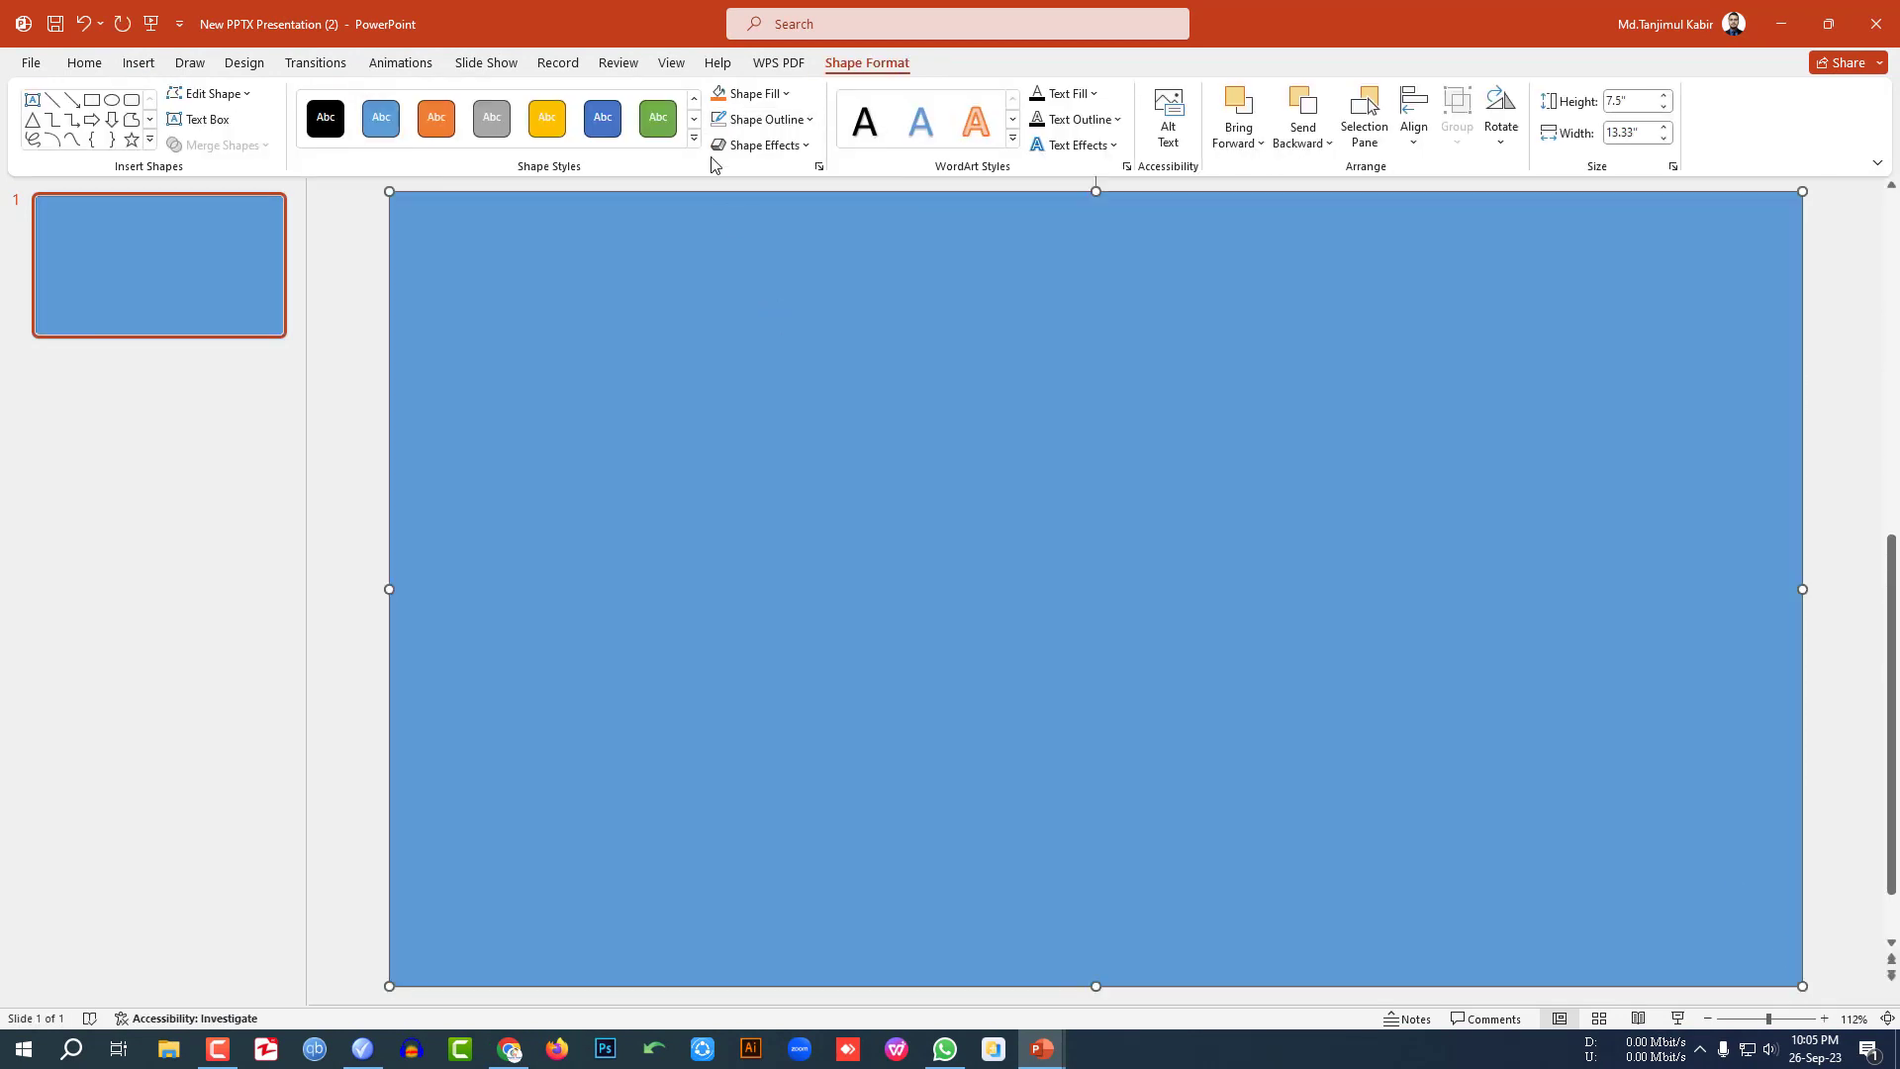
pyautogui.rightClick(695, 439)
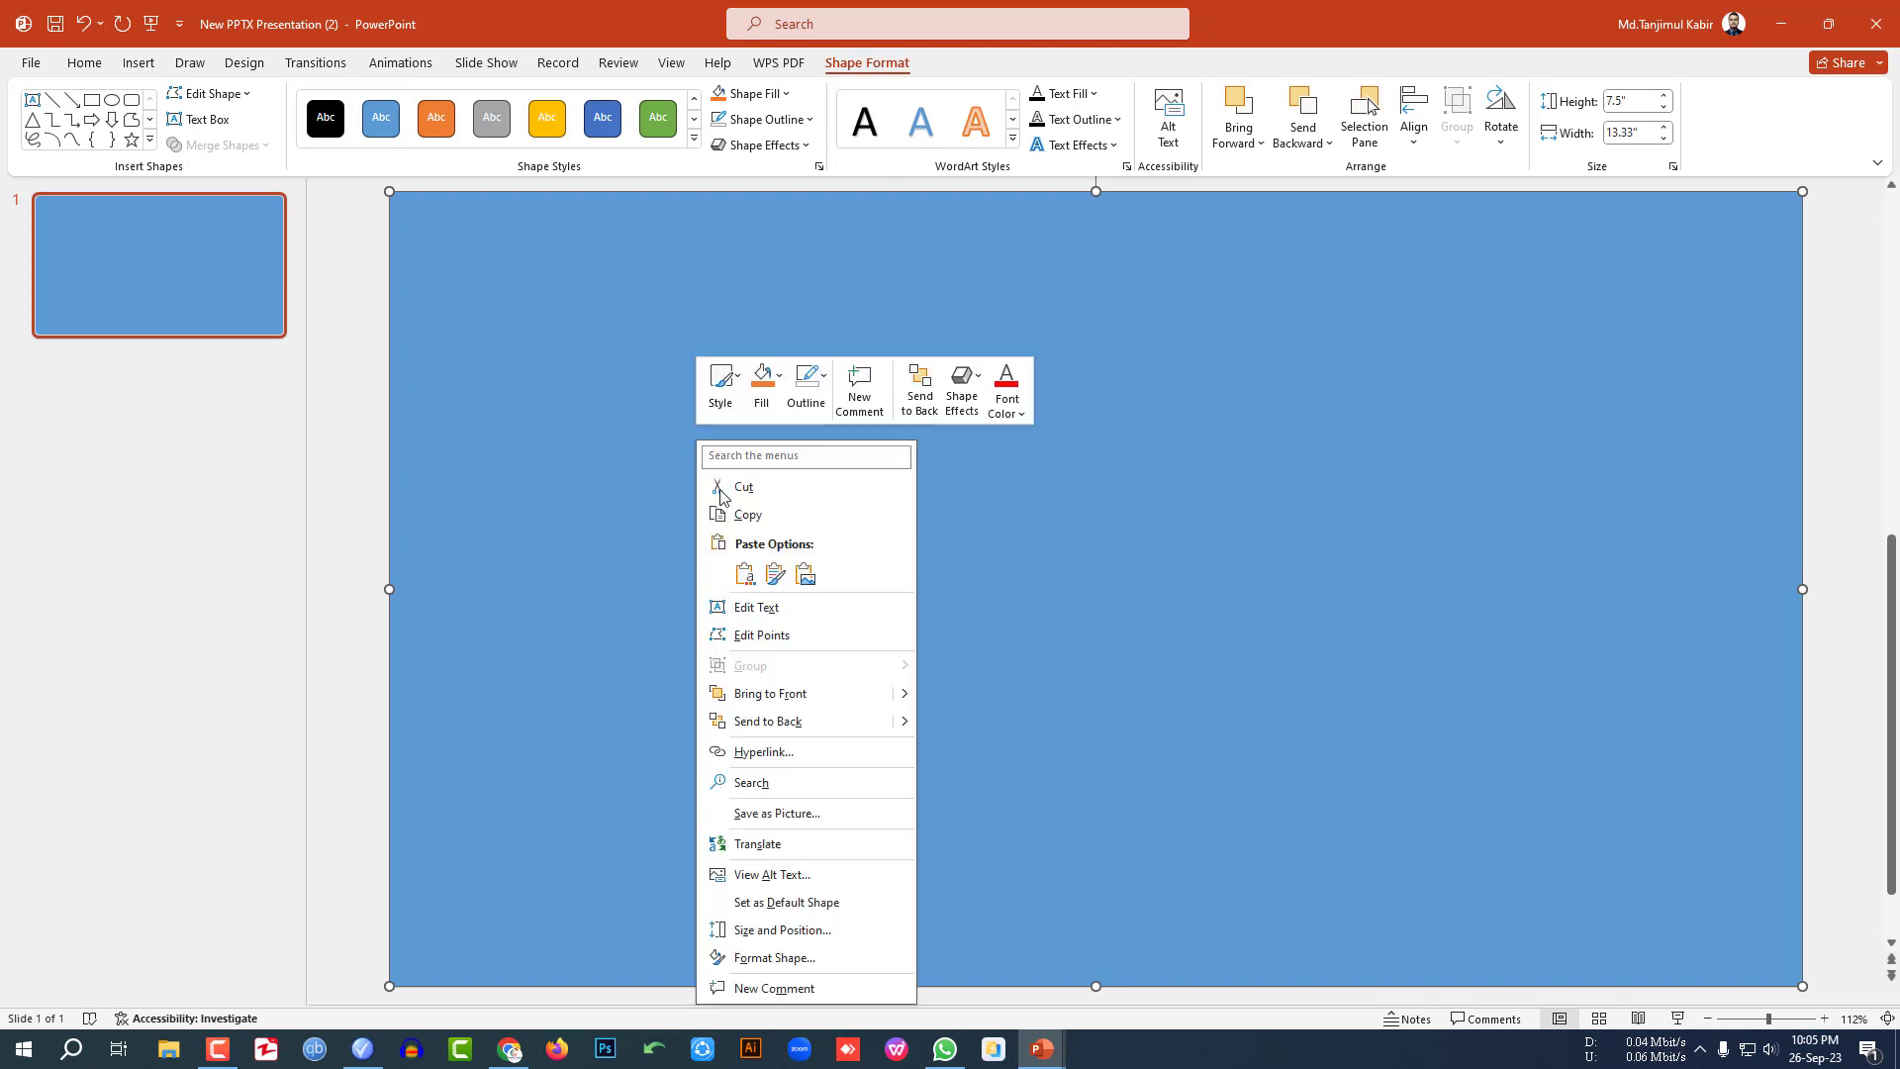
pyautogui.click(781, 723)
pyautogui.press('Escape')
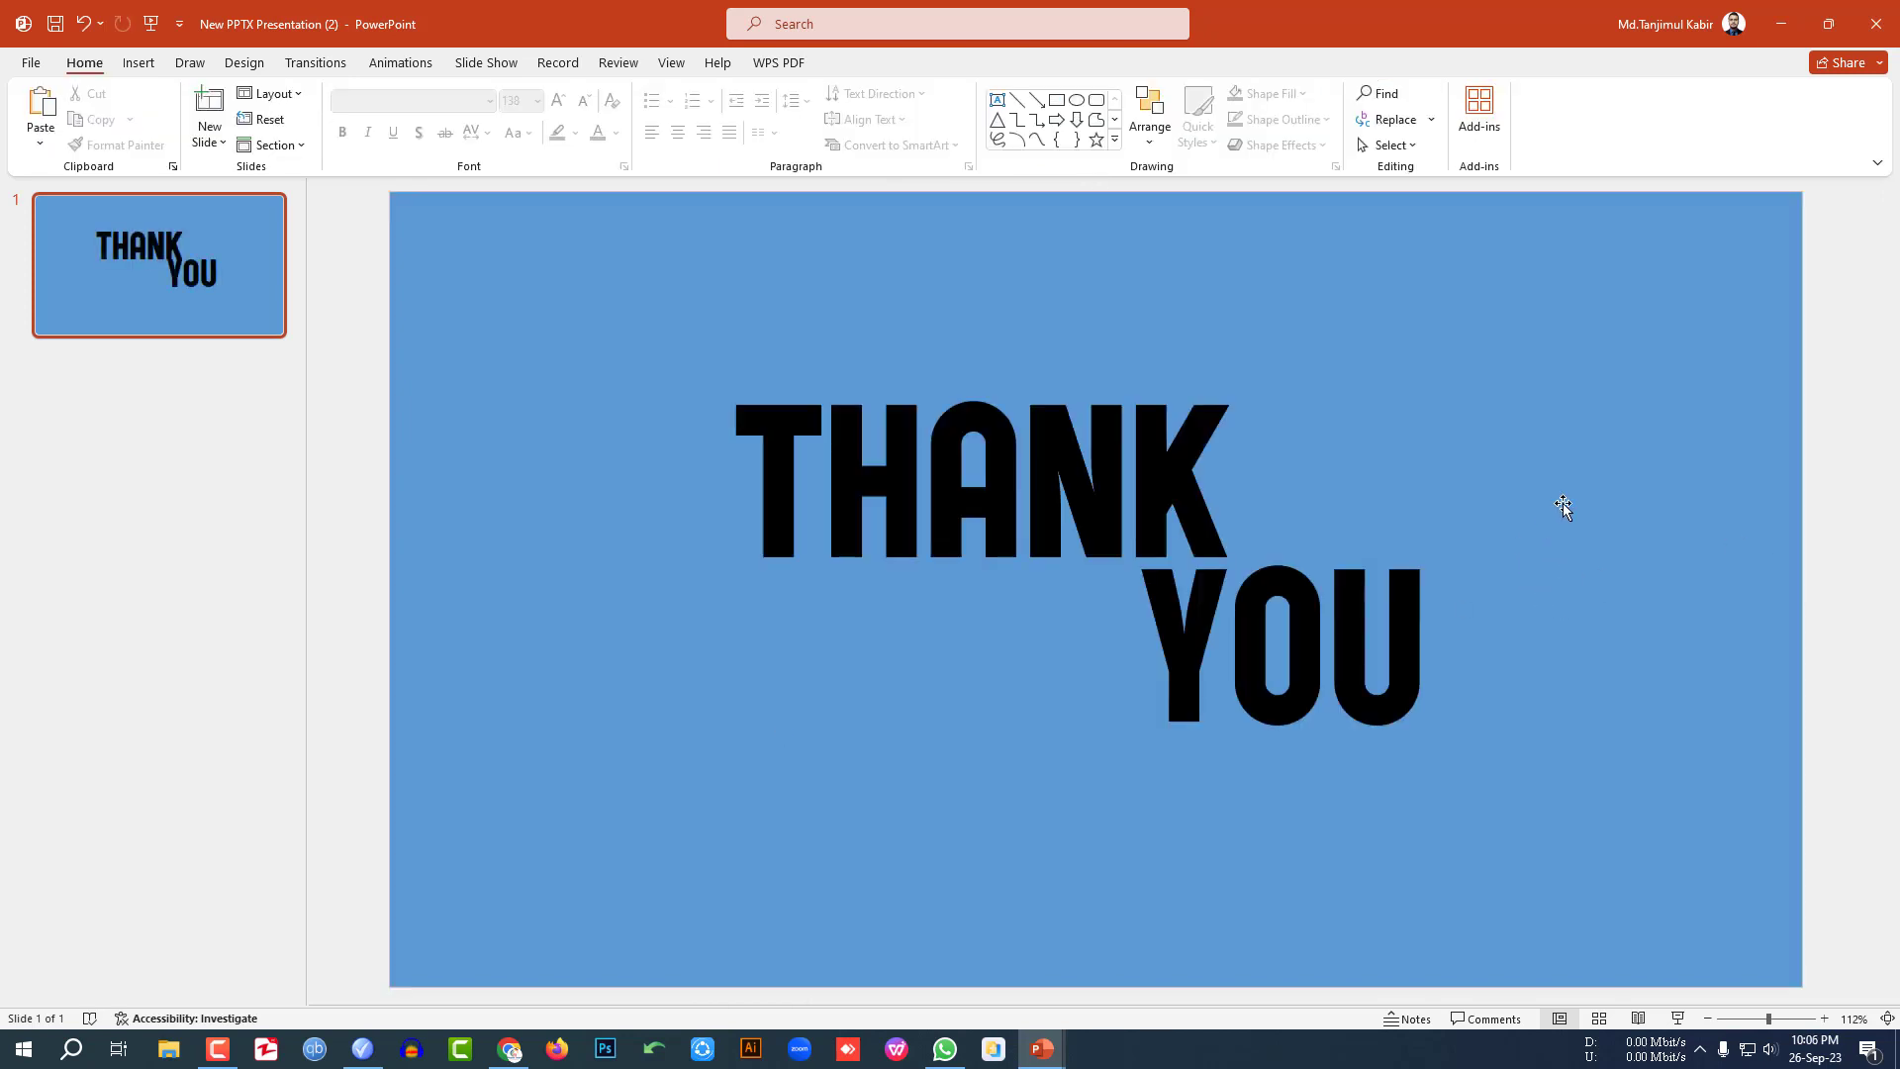
# Subtract the THANK and YOU text from the background rectangle with Merge Shapes
pyautogui.click(1564, 504)
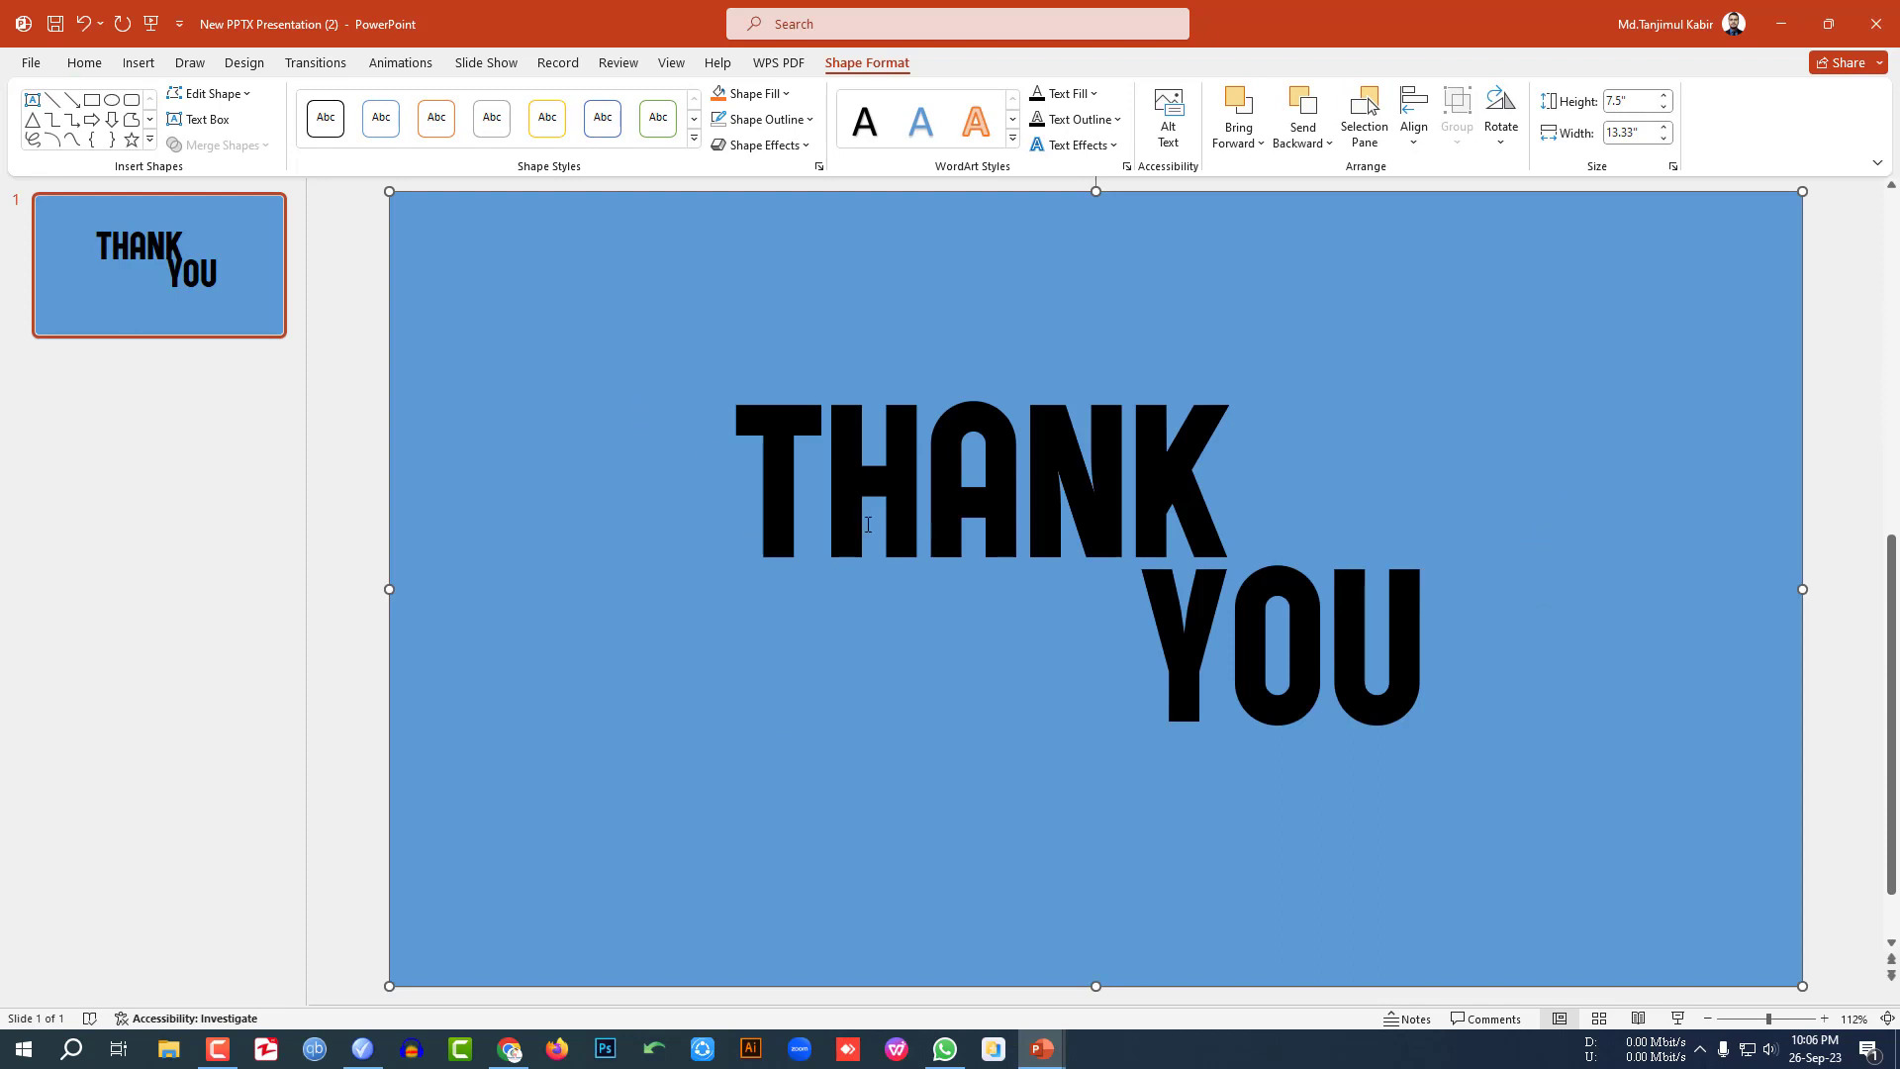
pyautogui.keyDown('shift'); pyautogui.click(867, 524); pyautogui.keyUp('shift')
pyautogui.keyDown('shift'); pyautogui.click(1269, 668); pyautogui.keyUp('shift')
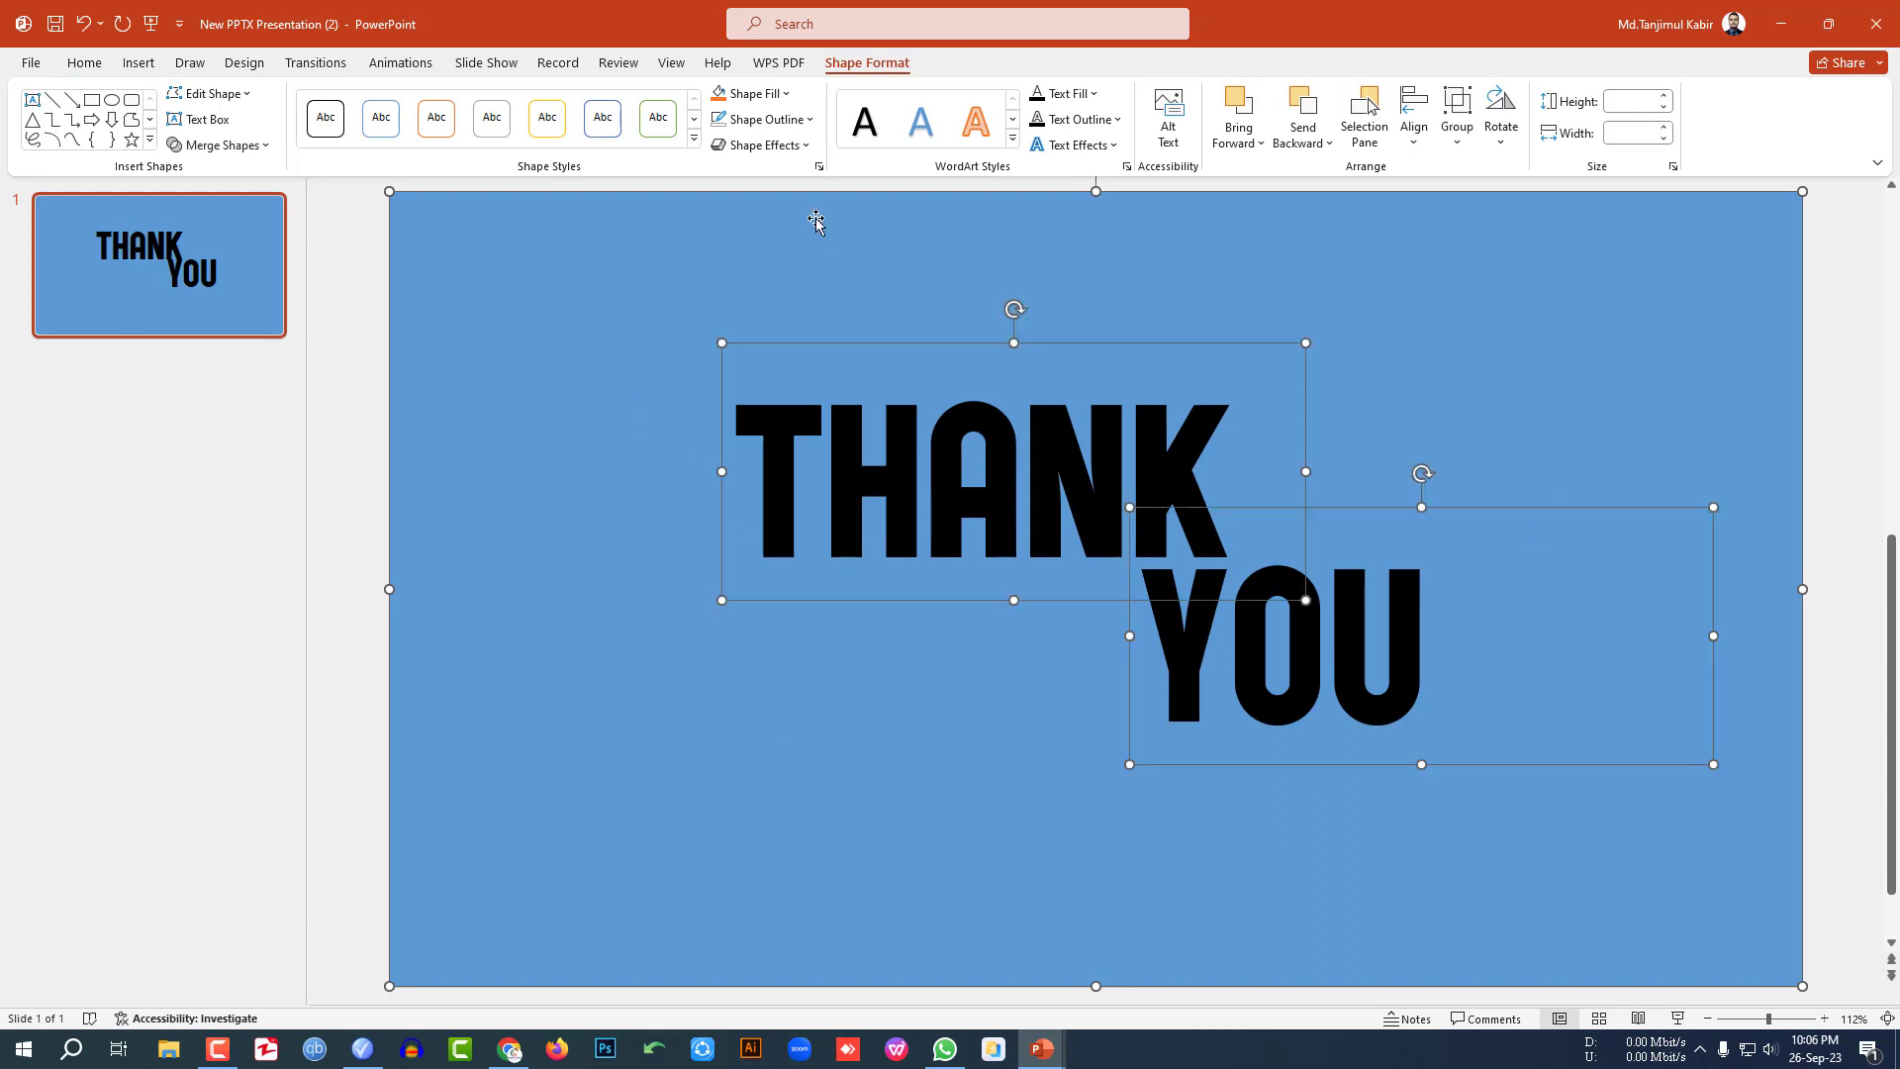
pyautogui.click(248, 151)
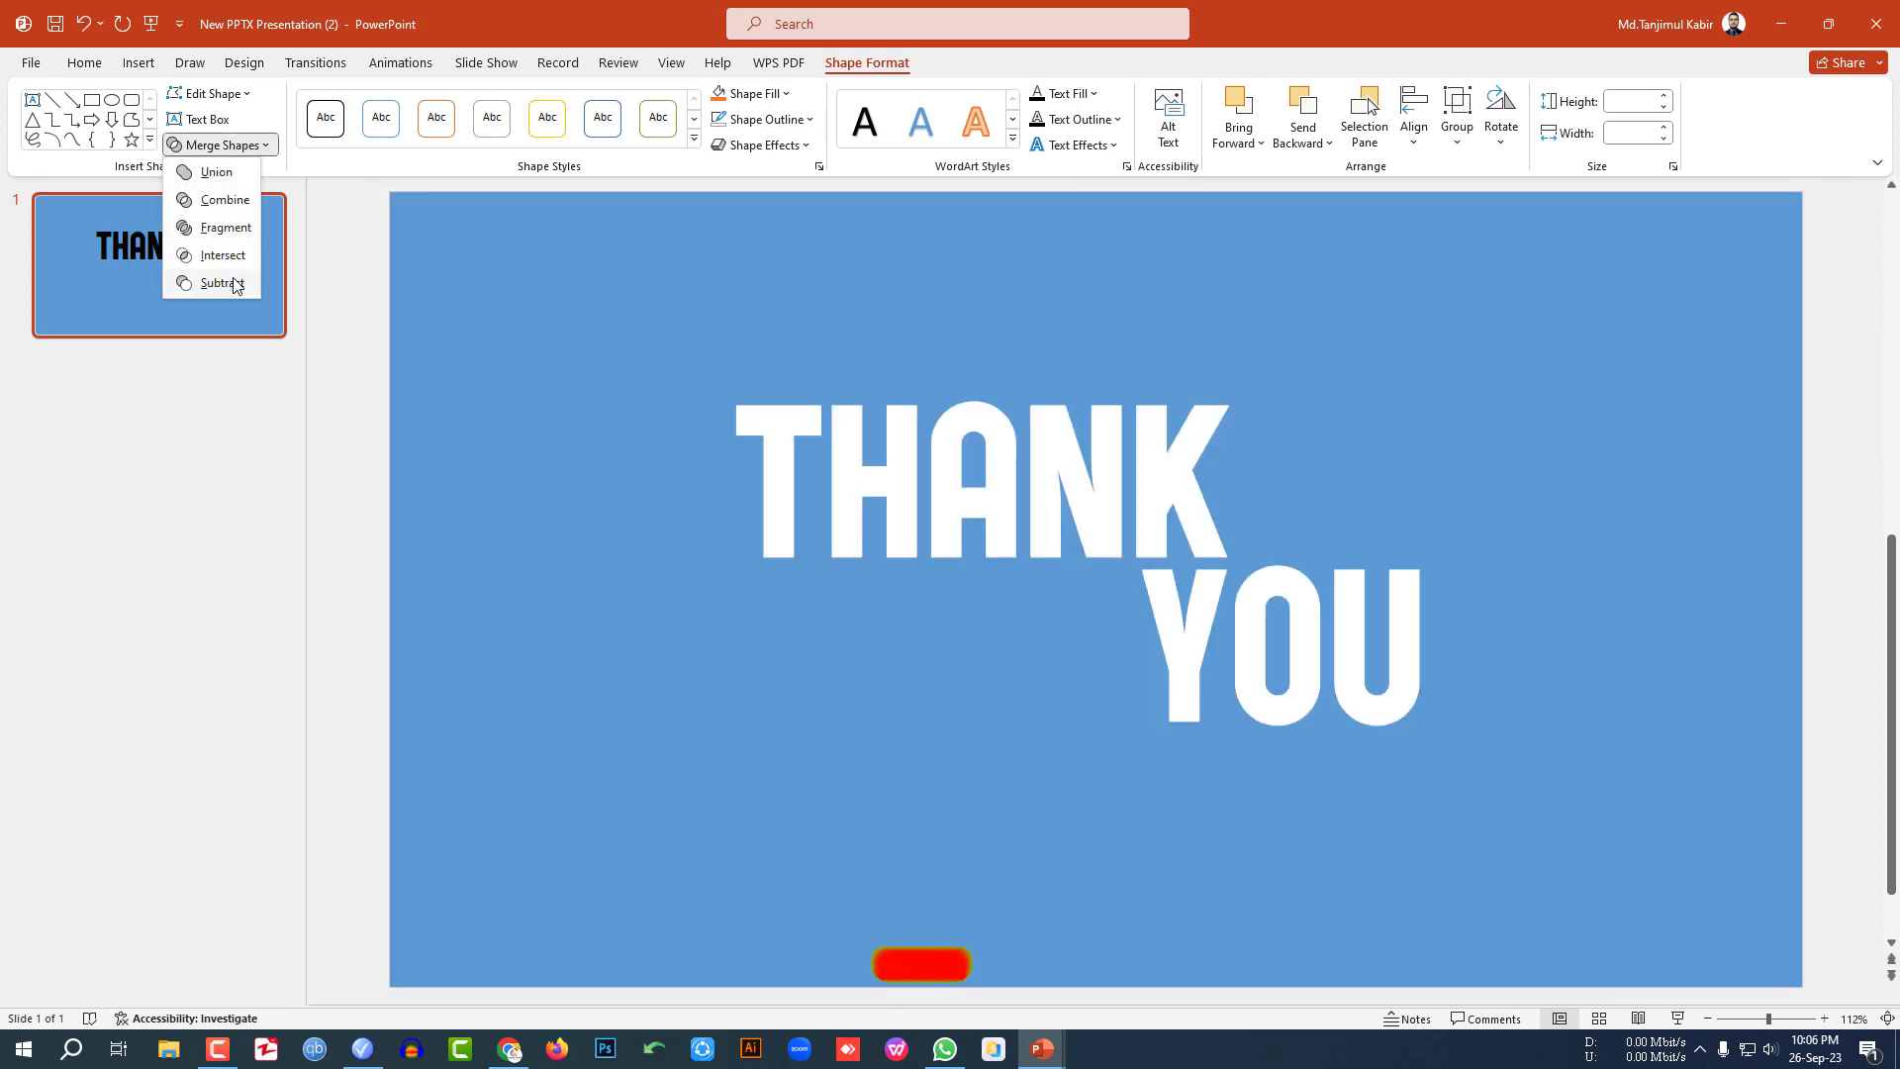
pyautogui.click(223, 282)
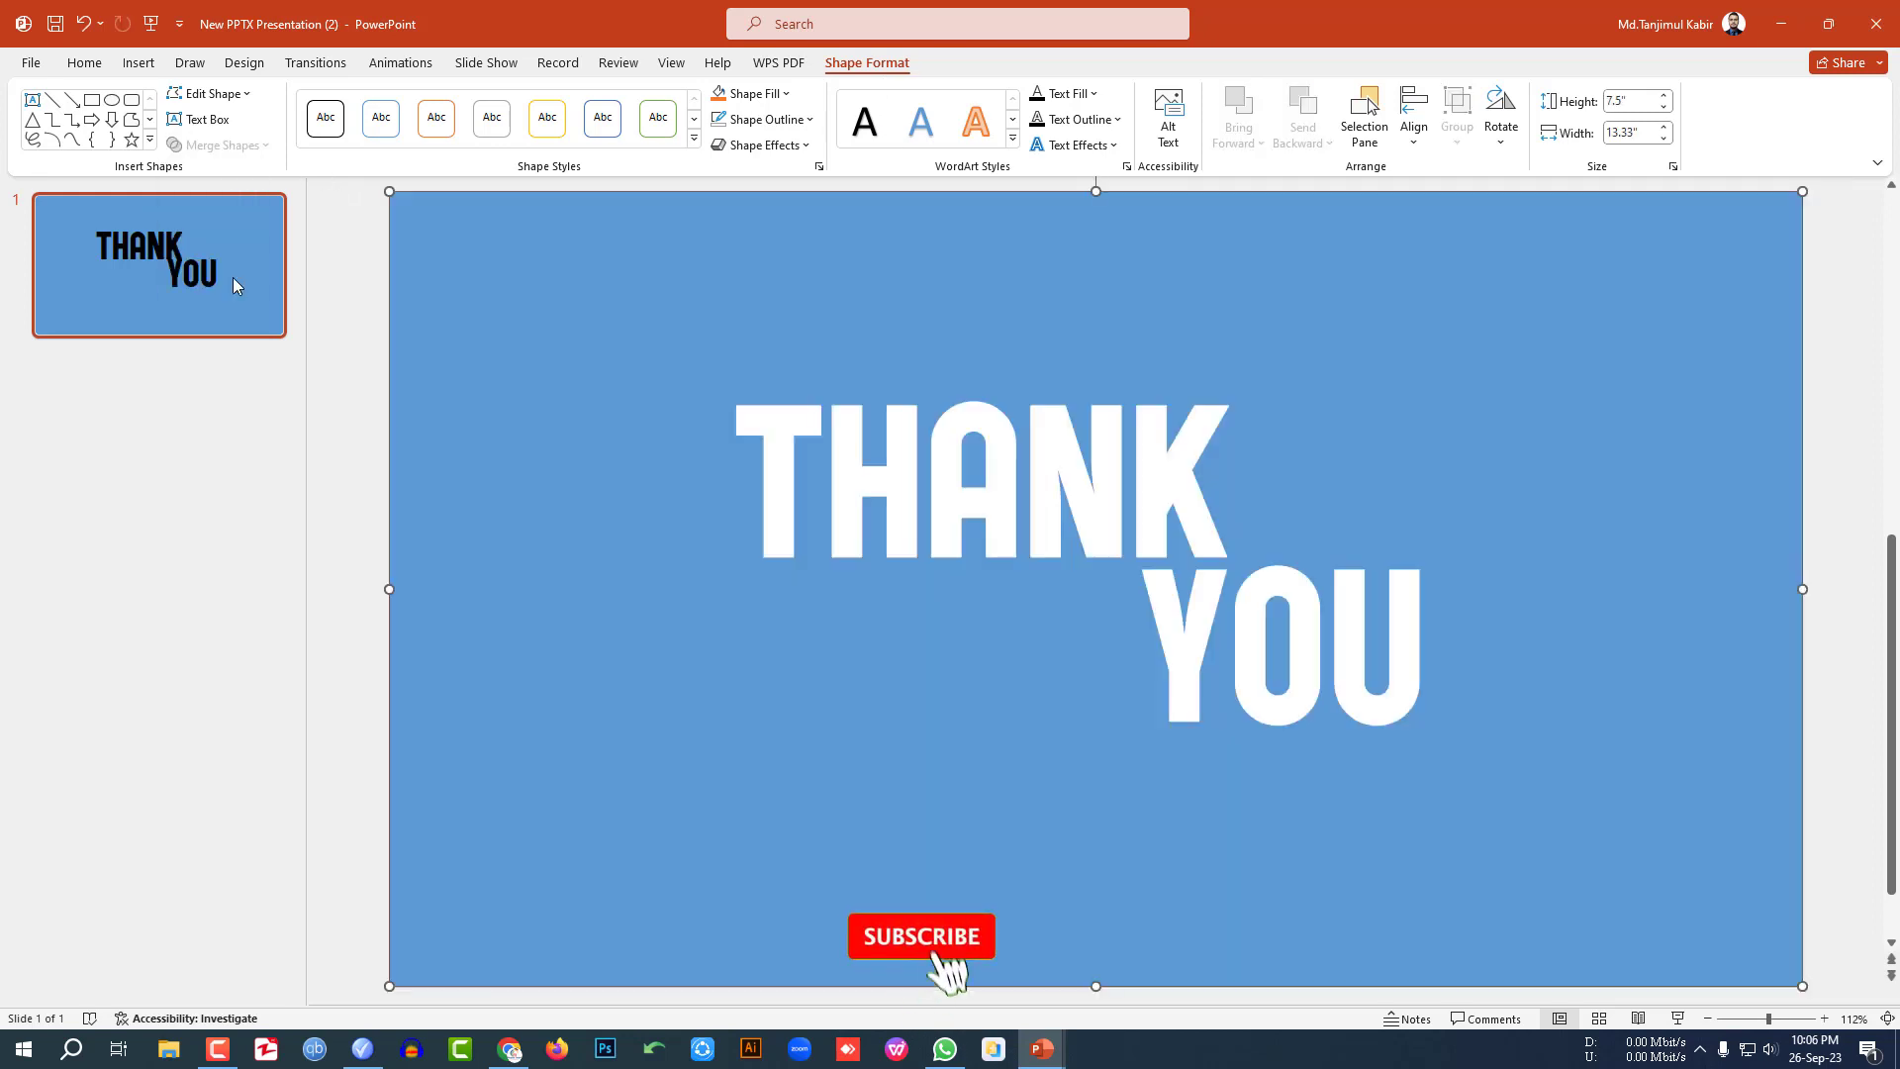
pyautogui.click(359, 537)
pyautogui.click(566, 361)
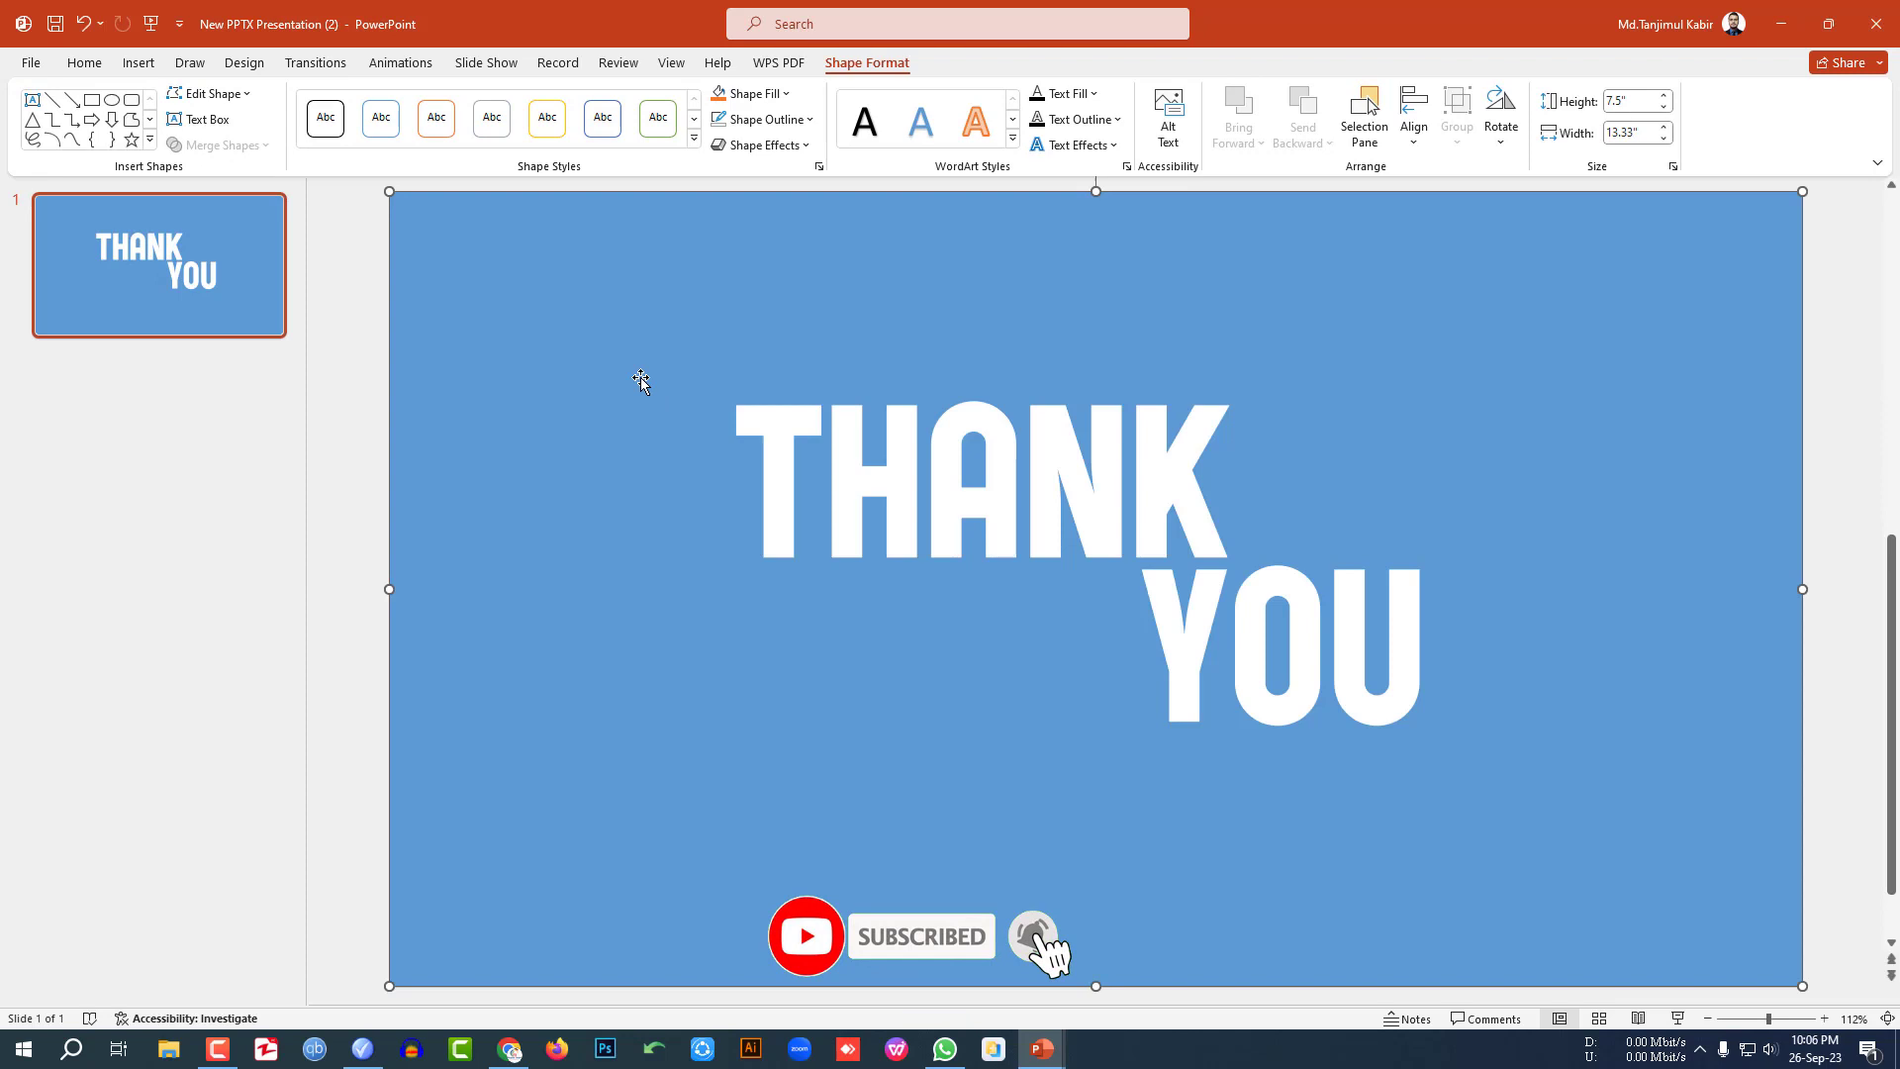
# Give the cut-out shape the grey radial preset gradient with a darker outer stop
pyautogui.rightClick(786, 246)
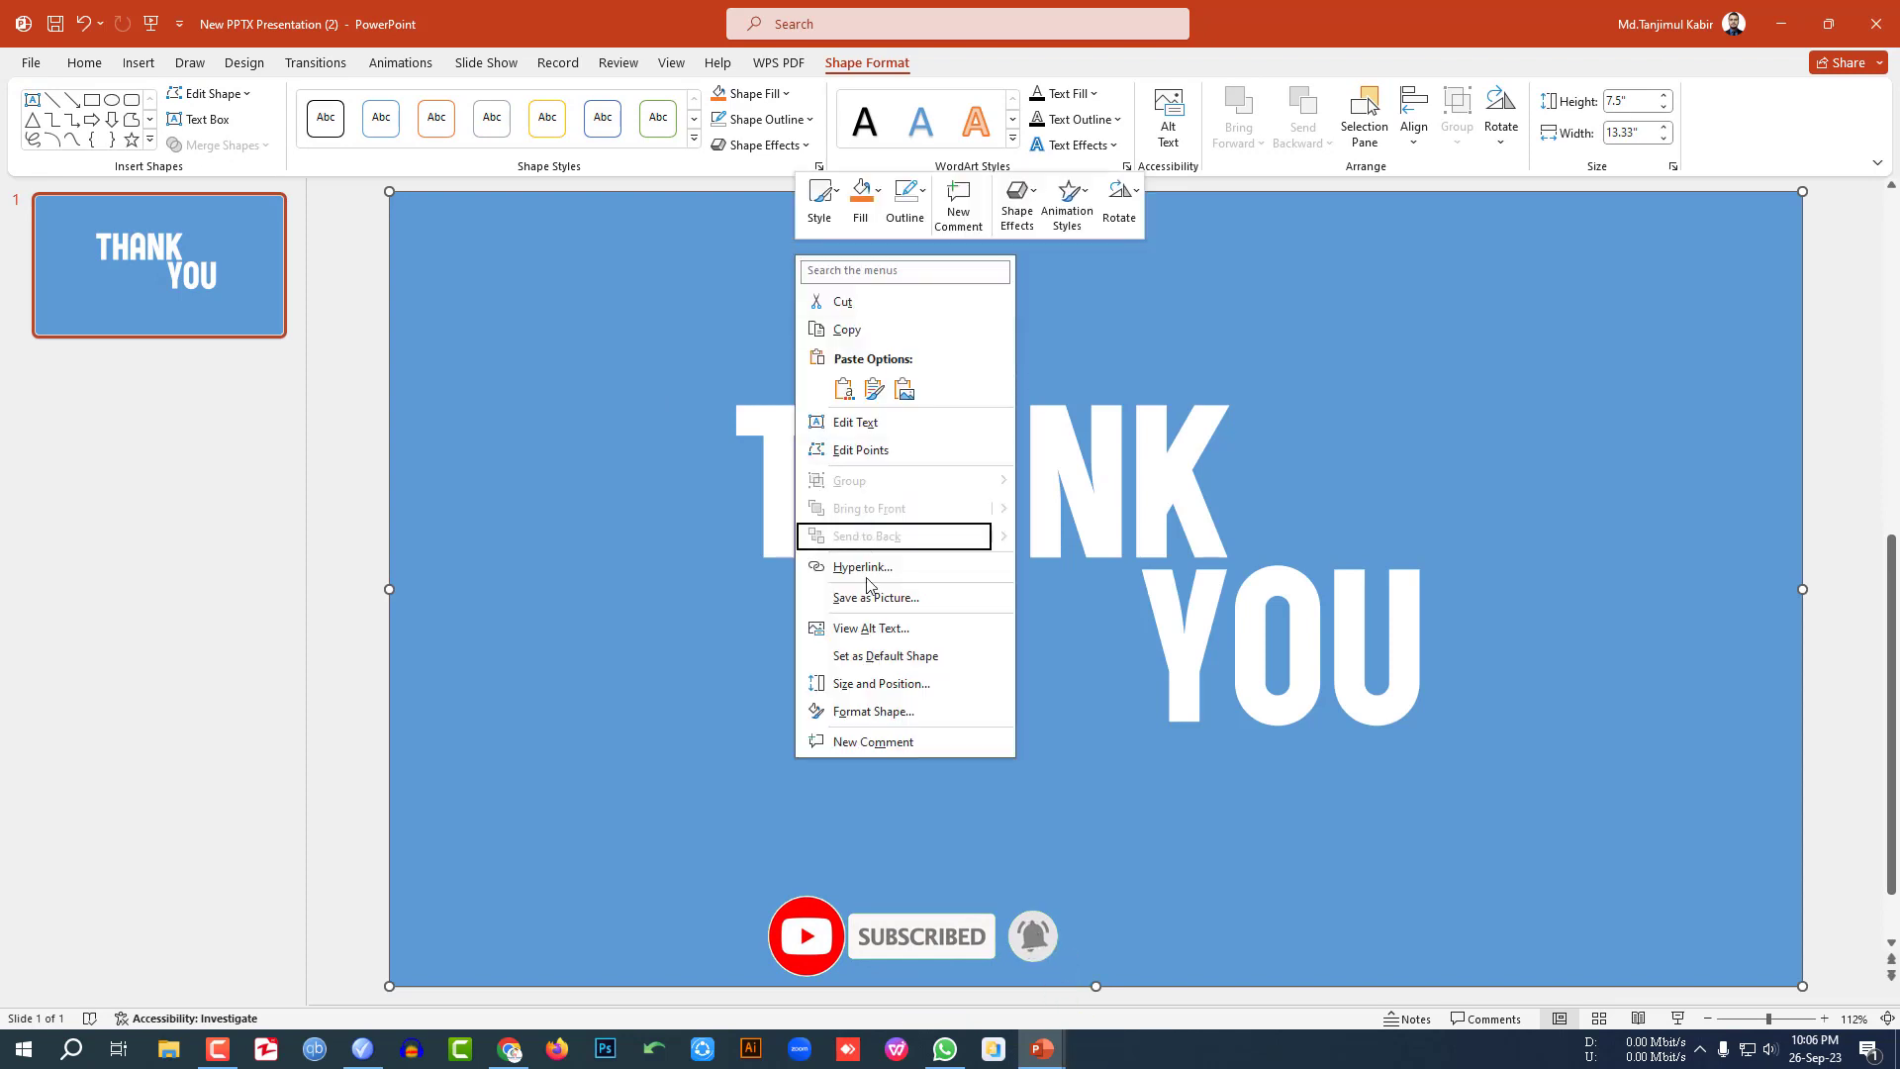
pyautogui.click(869, 713)
pyautogui.click(1664, 315)
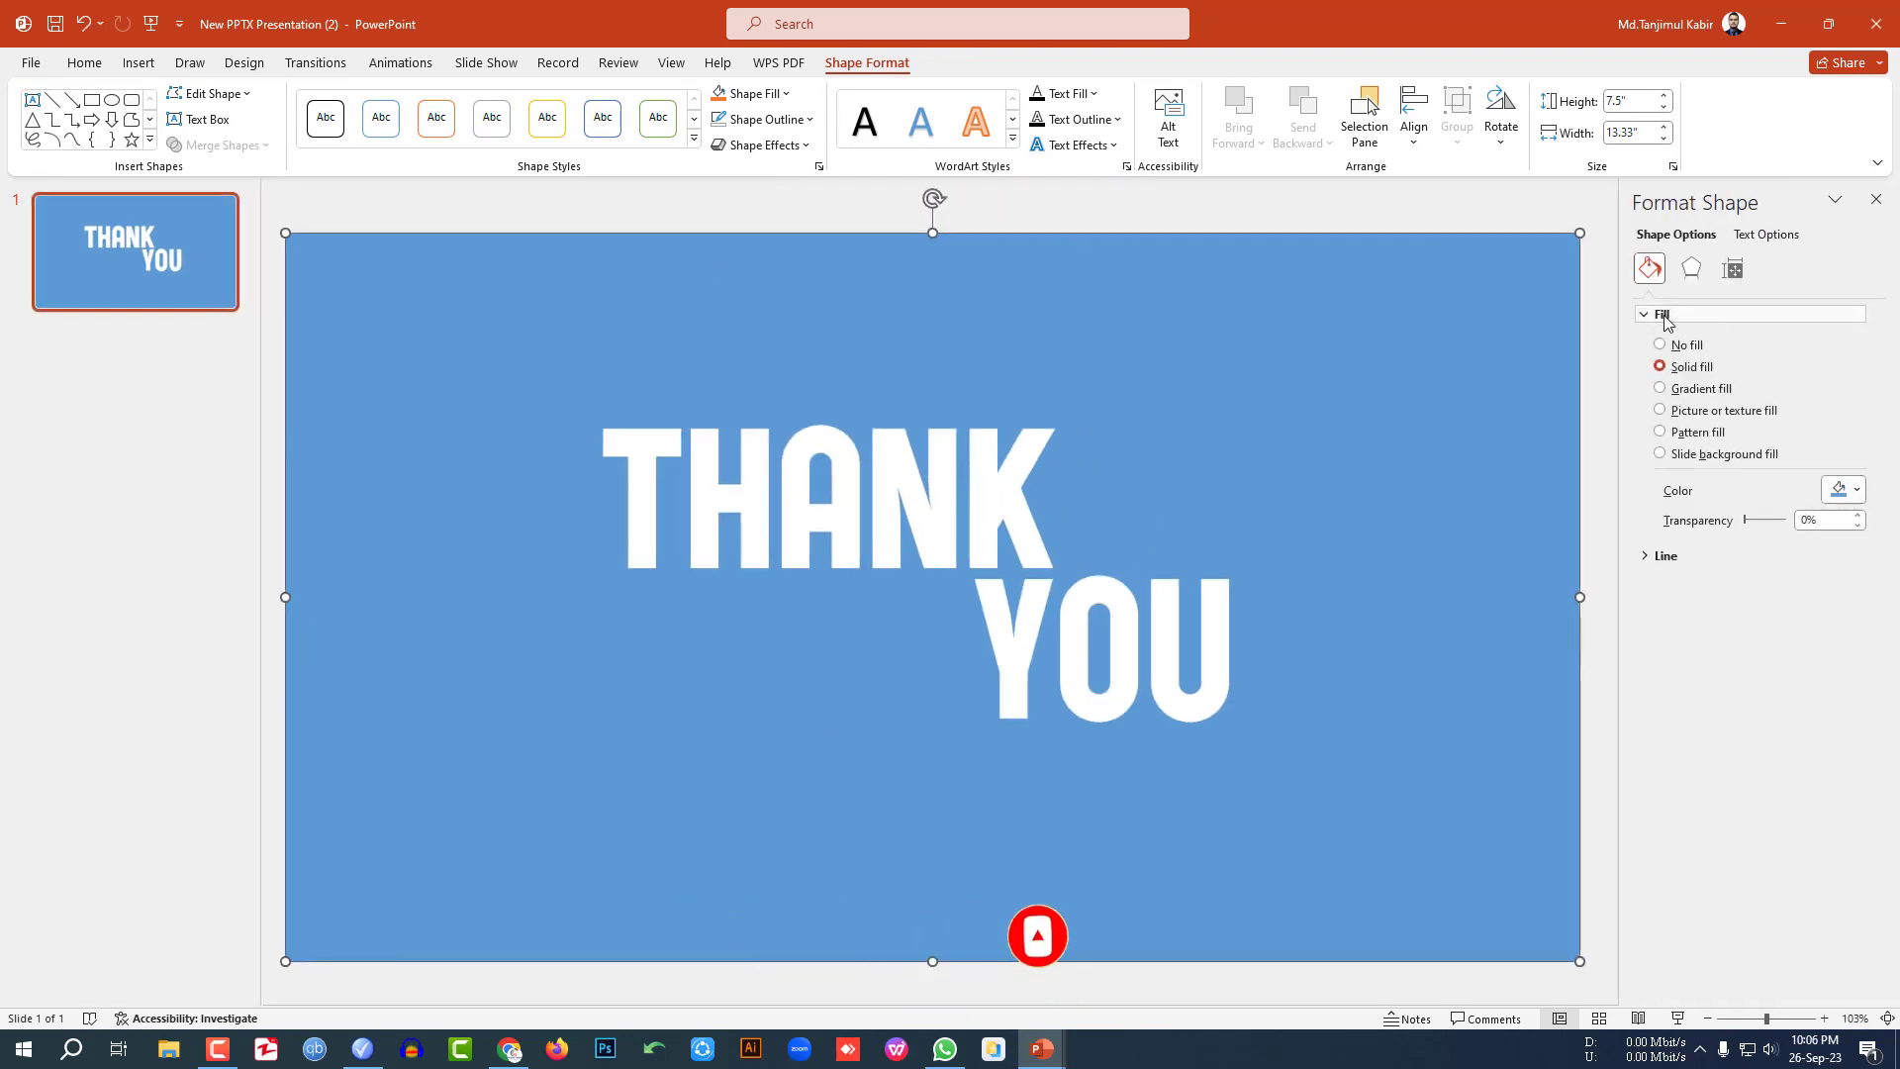
pyautogui.click(1660, 389)
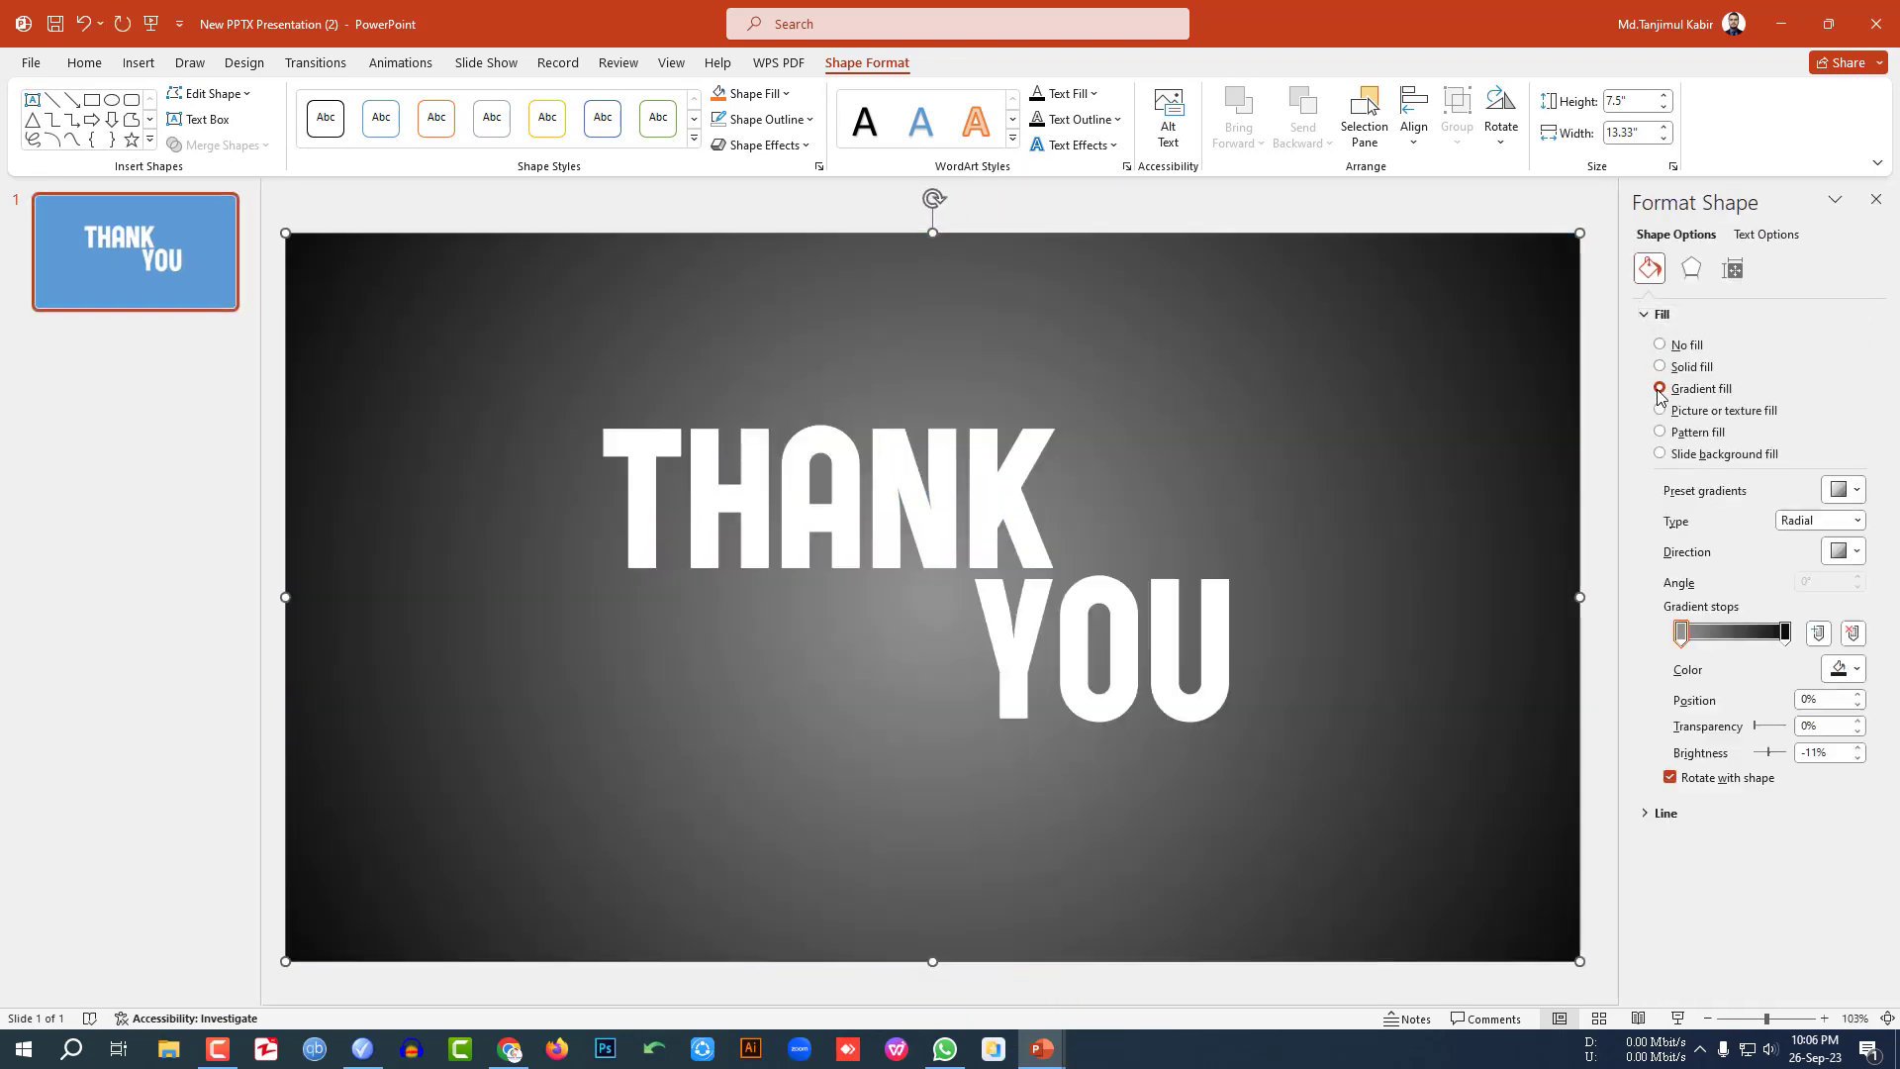
pyautogui.click(1850, 500)
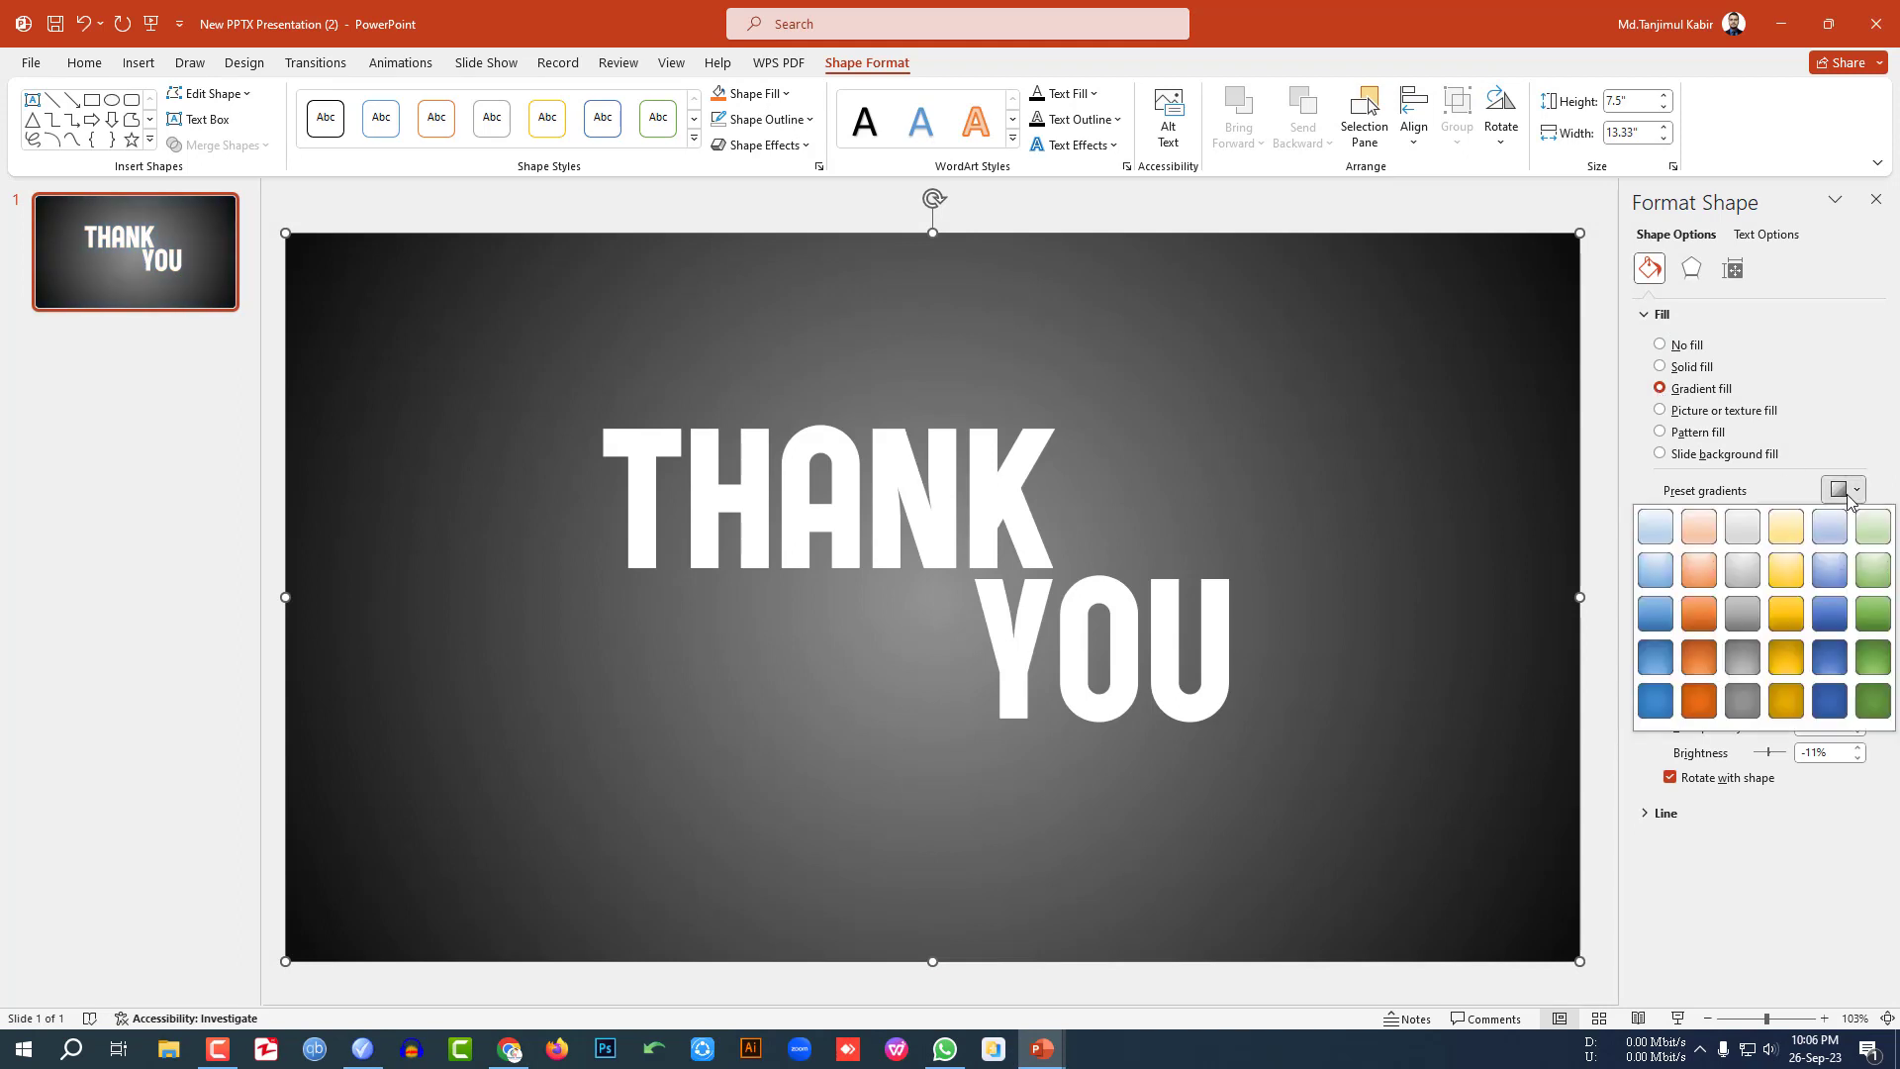
pyautogui.click(1741, 709)
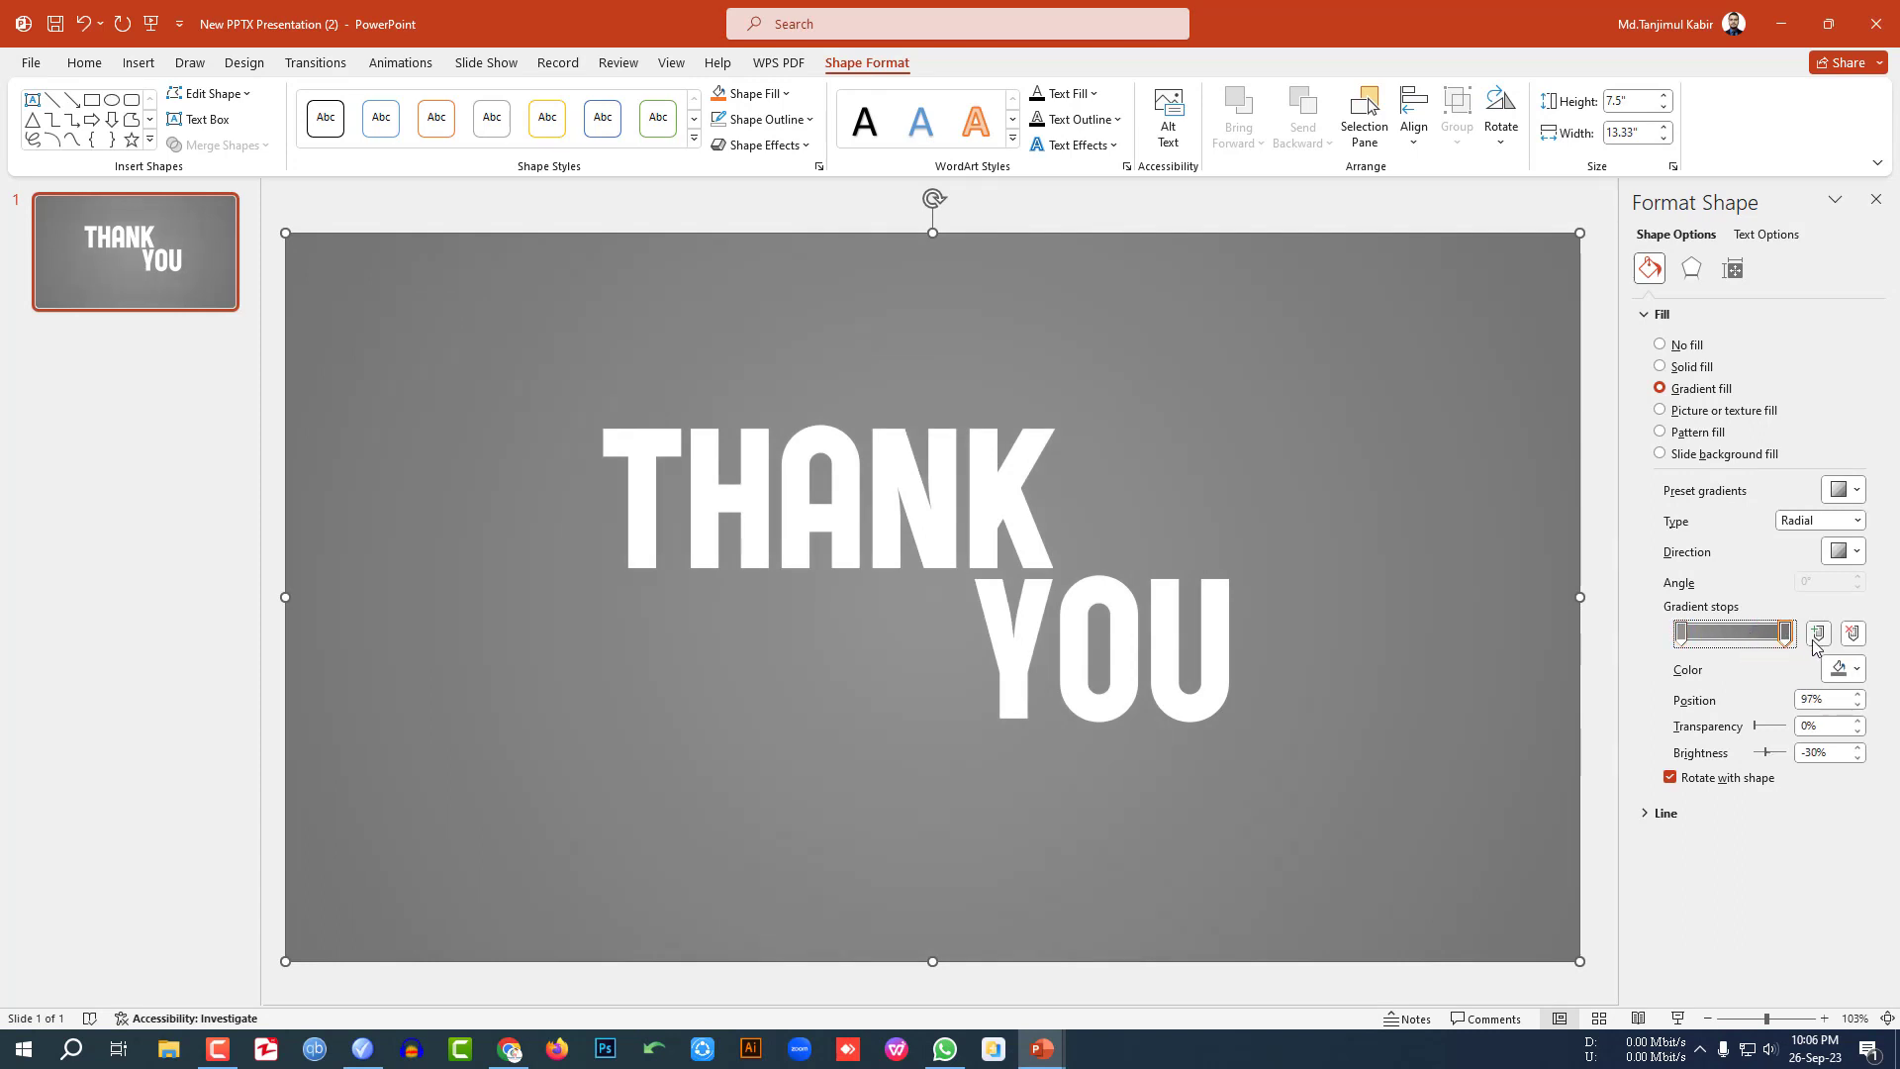
pyautogui.click(1855, 670)
pyautogui.click(1752, 799)
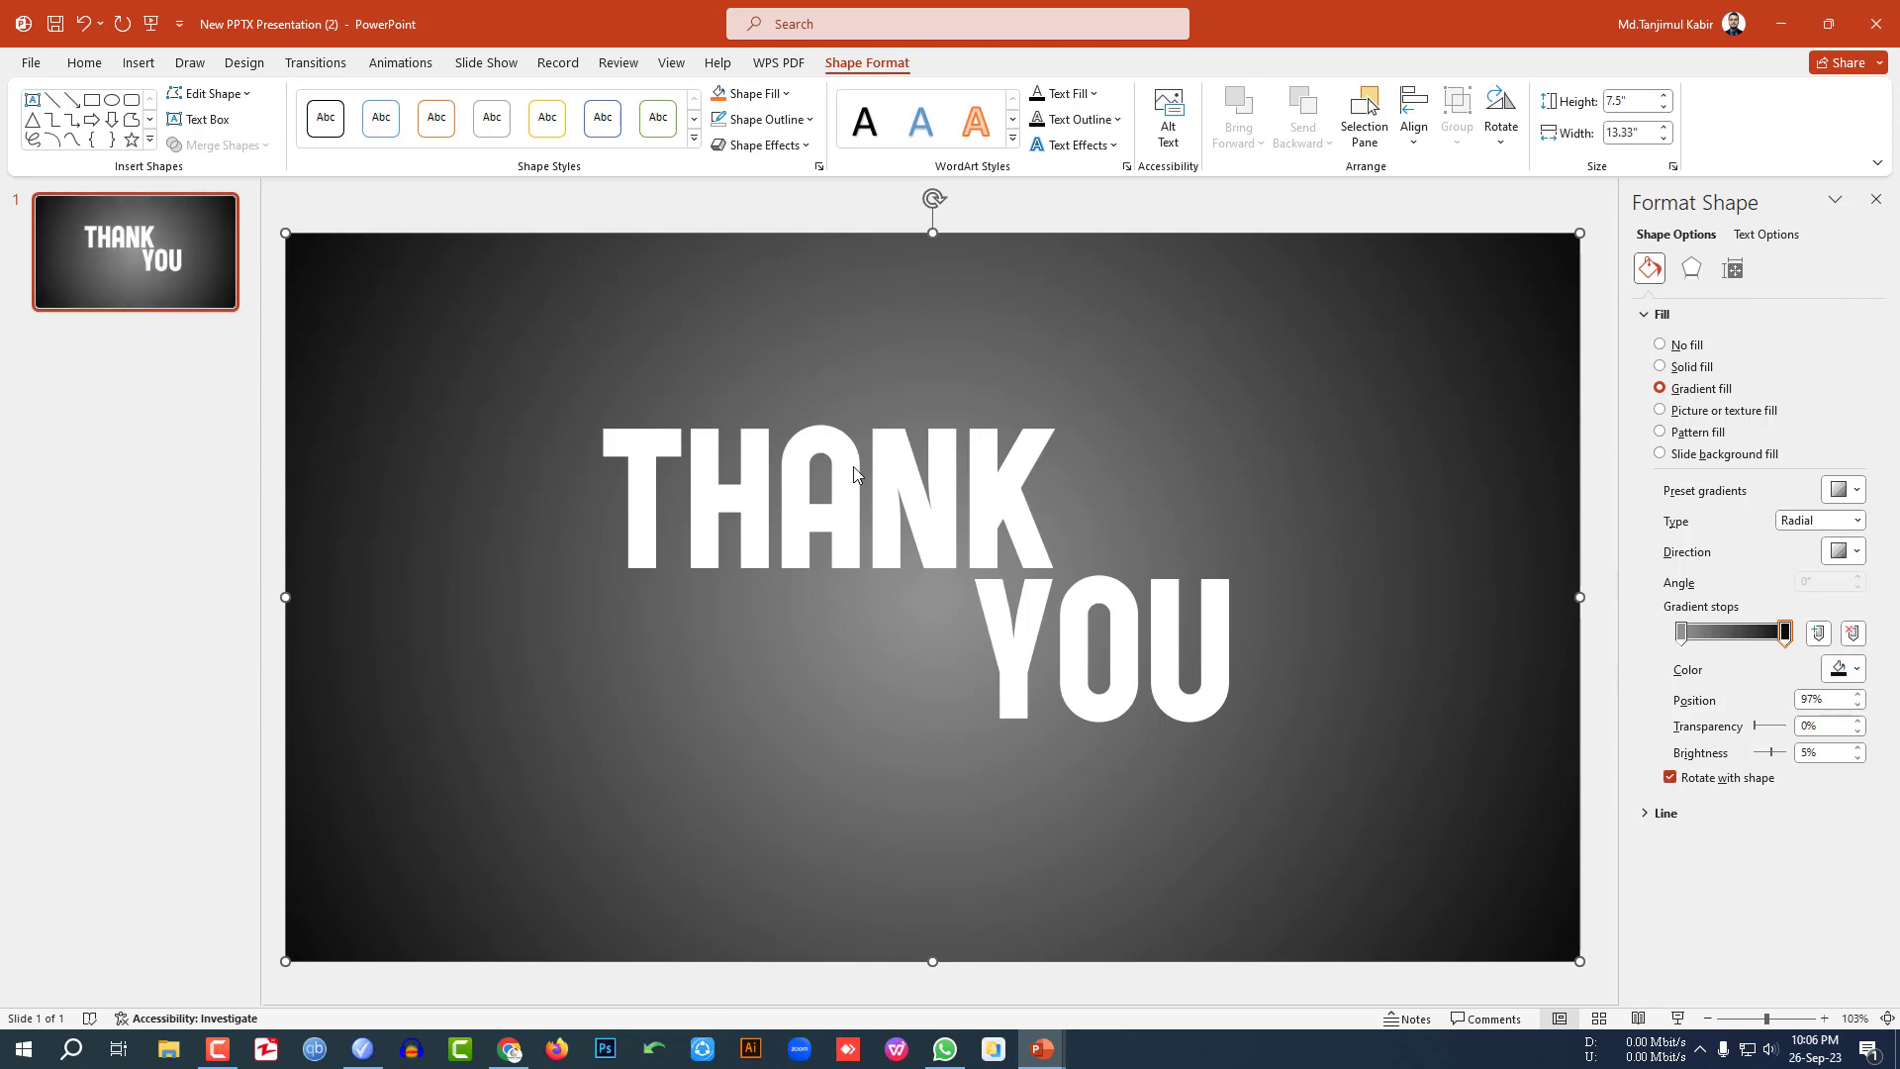
pyautogui.press('Escape')
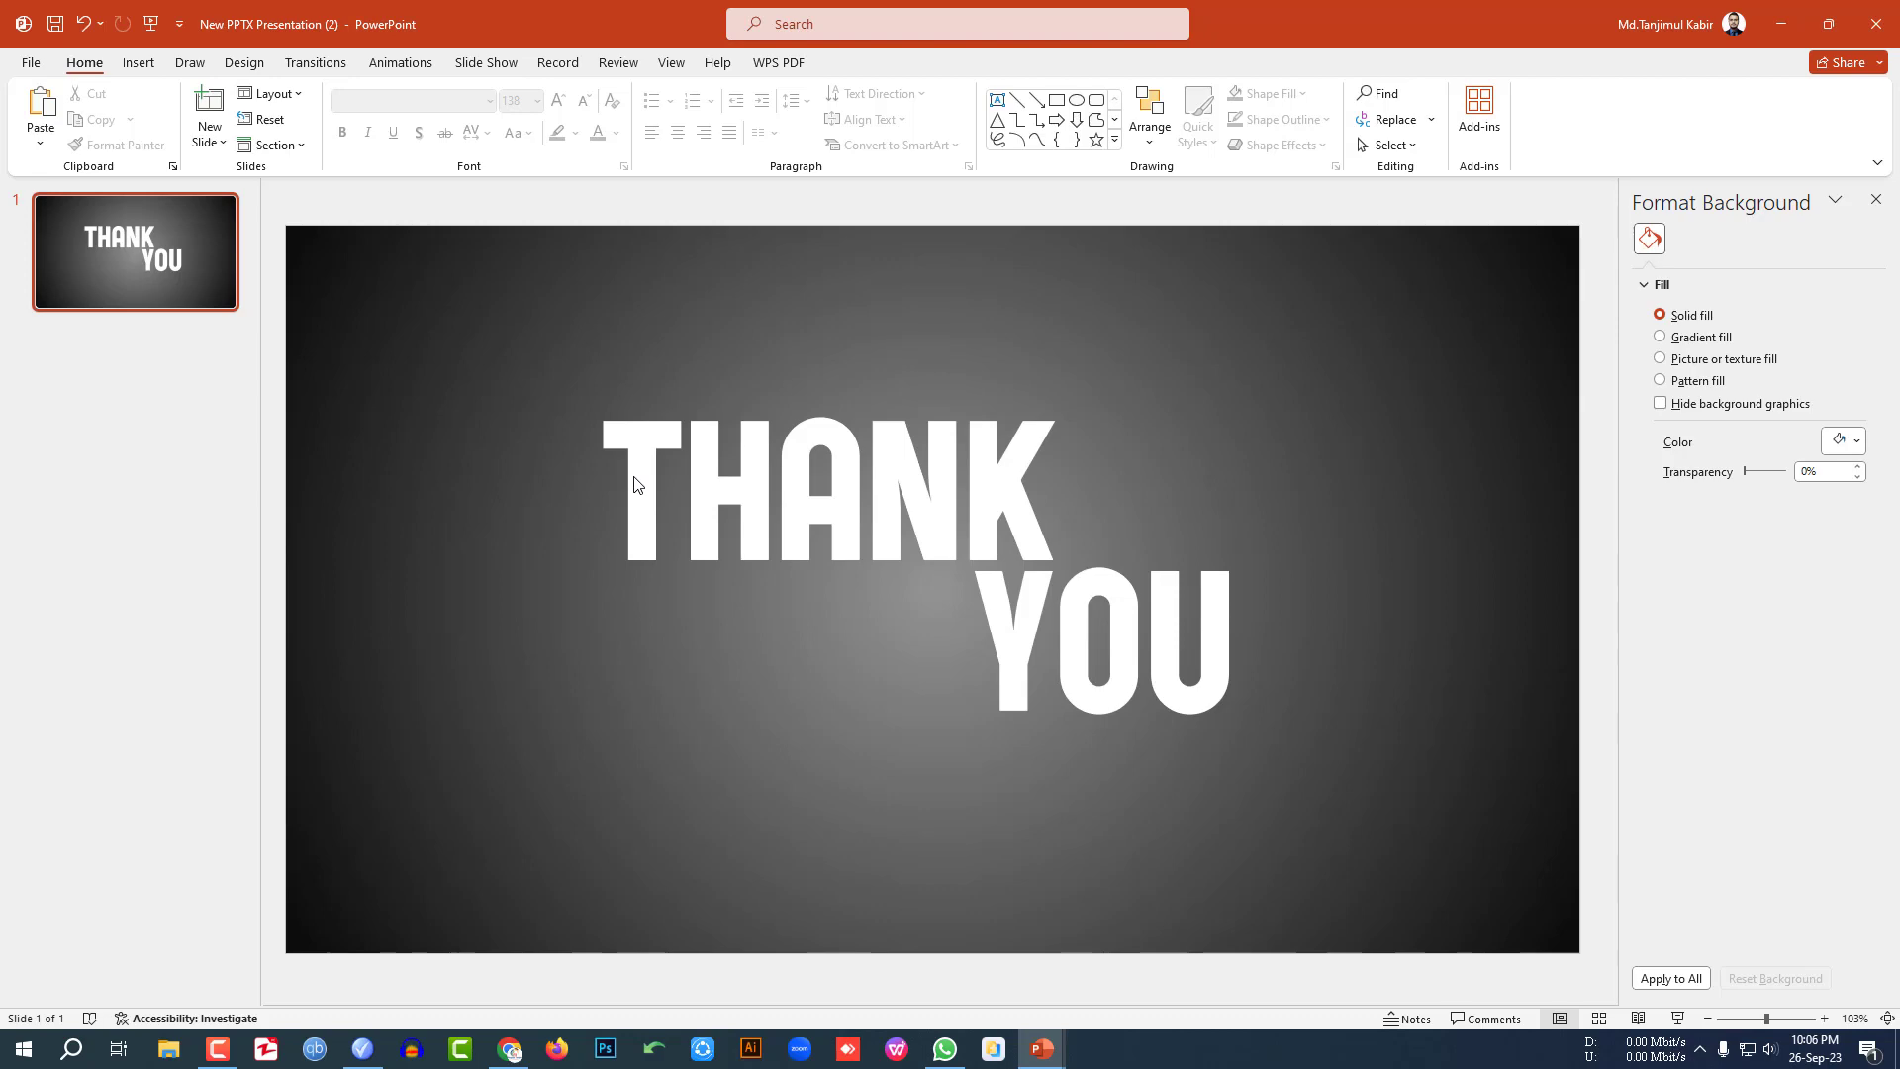
pyautogui.click(509, 1047)
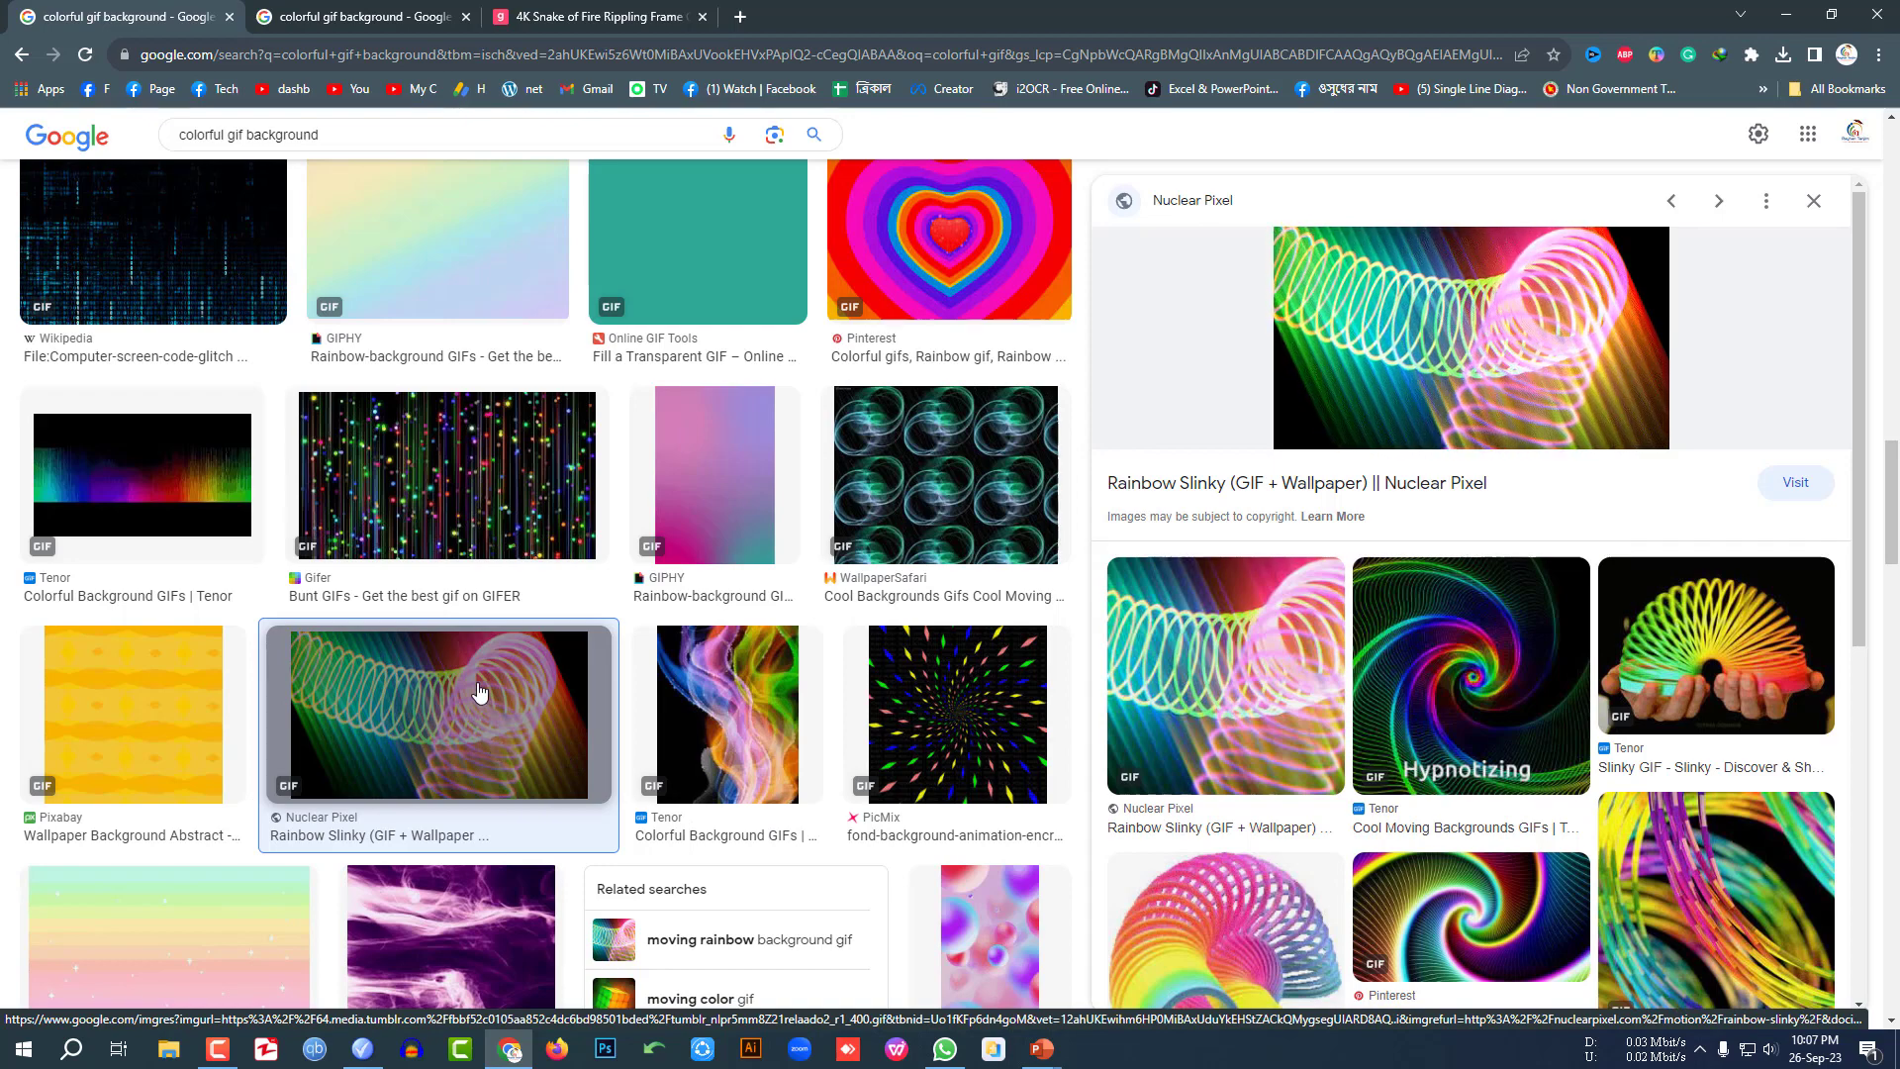
# Insert the rainbow tumblr GIF from the Downloads folder onto the slide
pyautogui.click(1041, 1048)
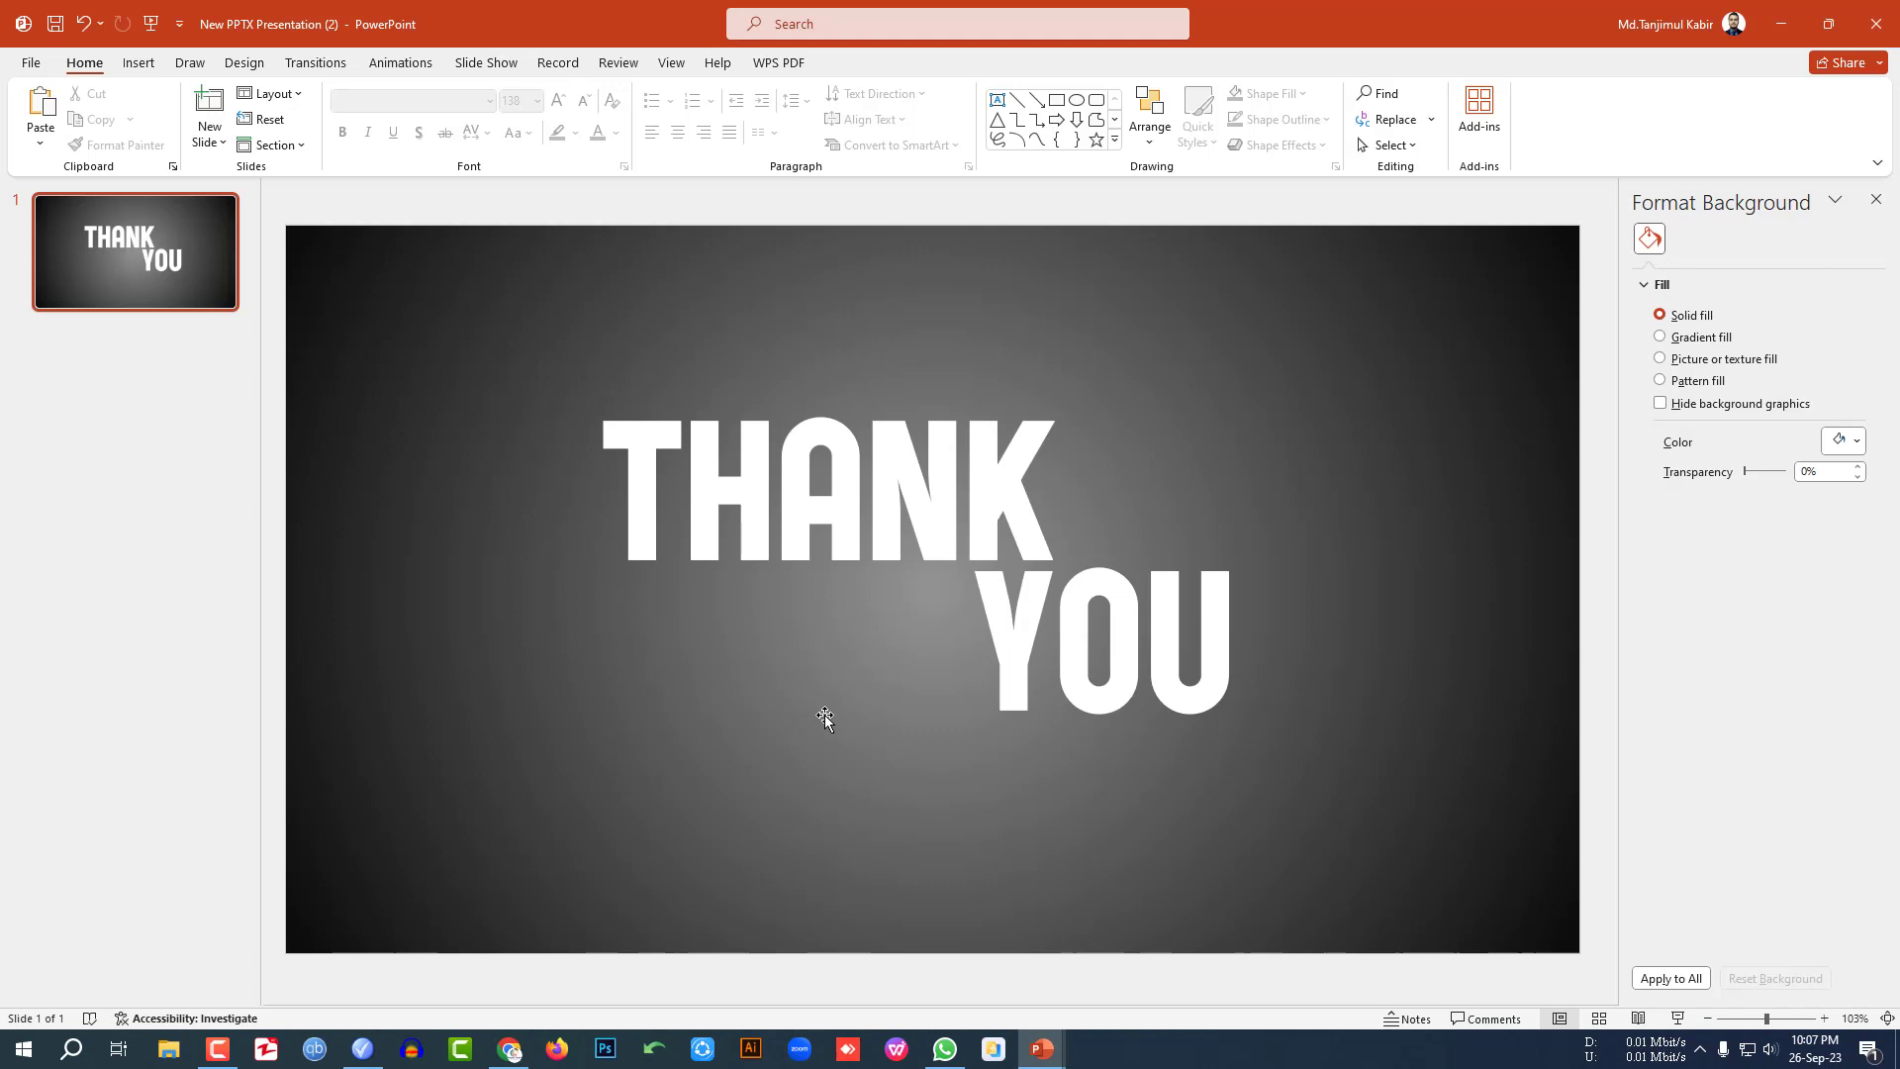
pyautogui.click(140, 64)
pyautogui.click(155, 120)
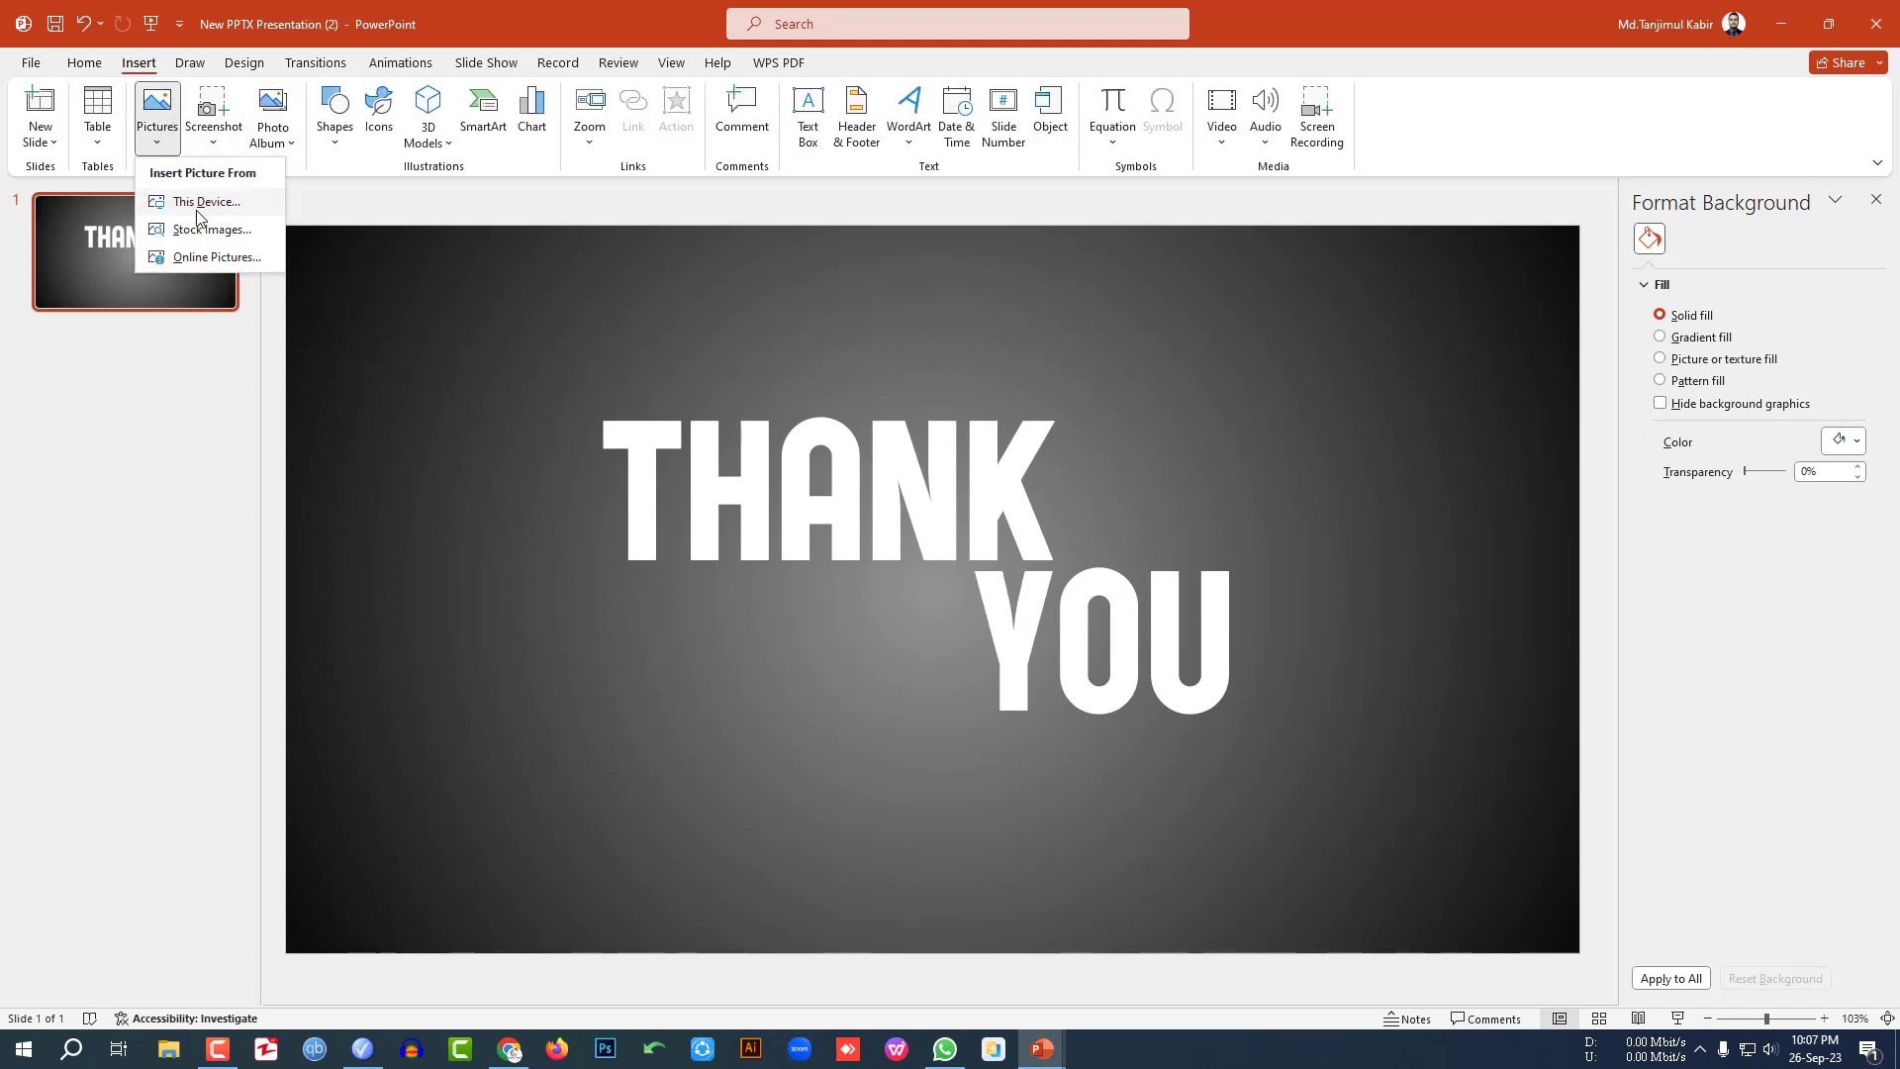
pyautogui.click(197, 204)
pyautogui.click(277, 654)
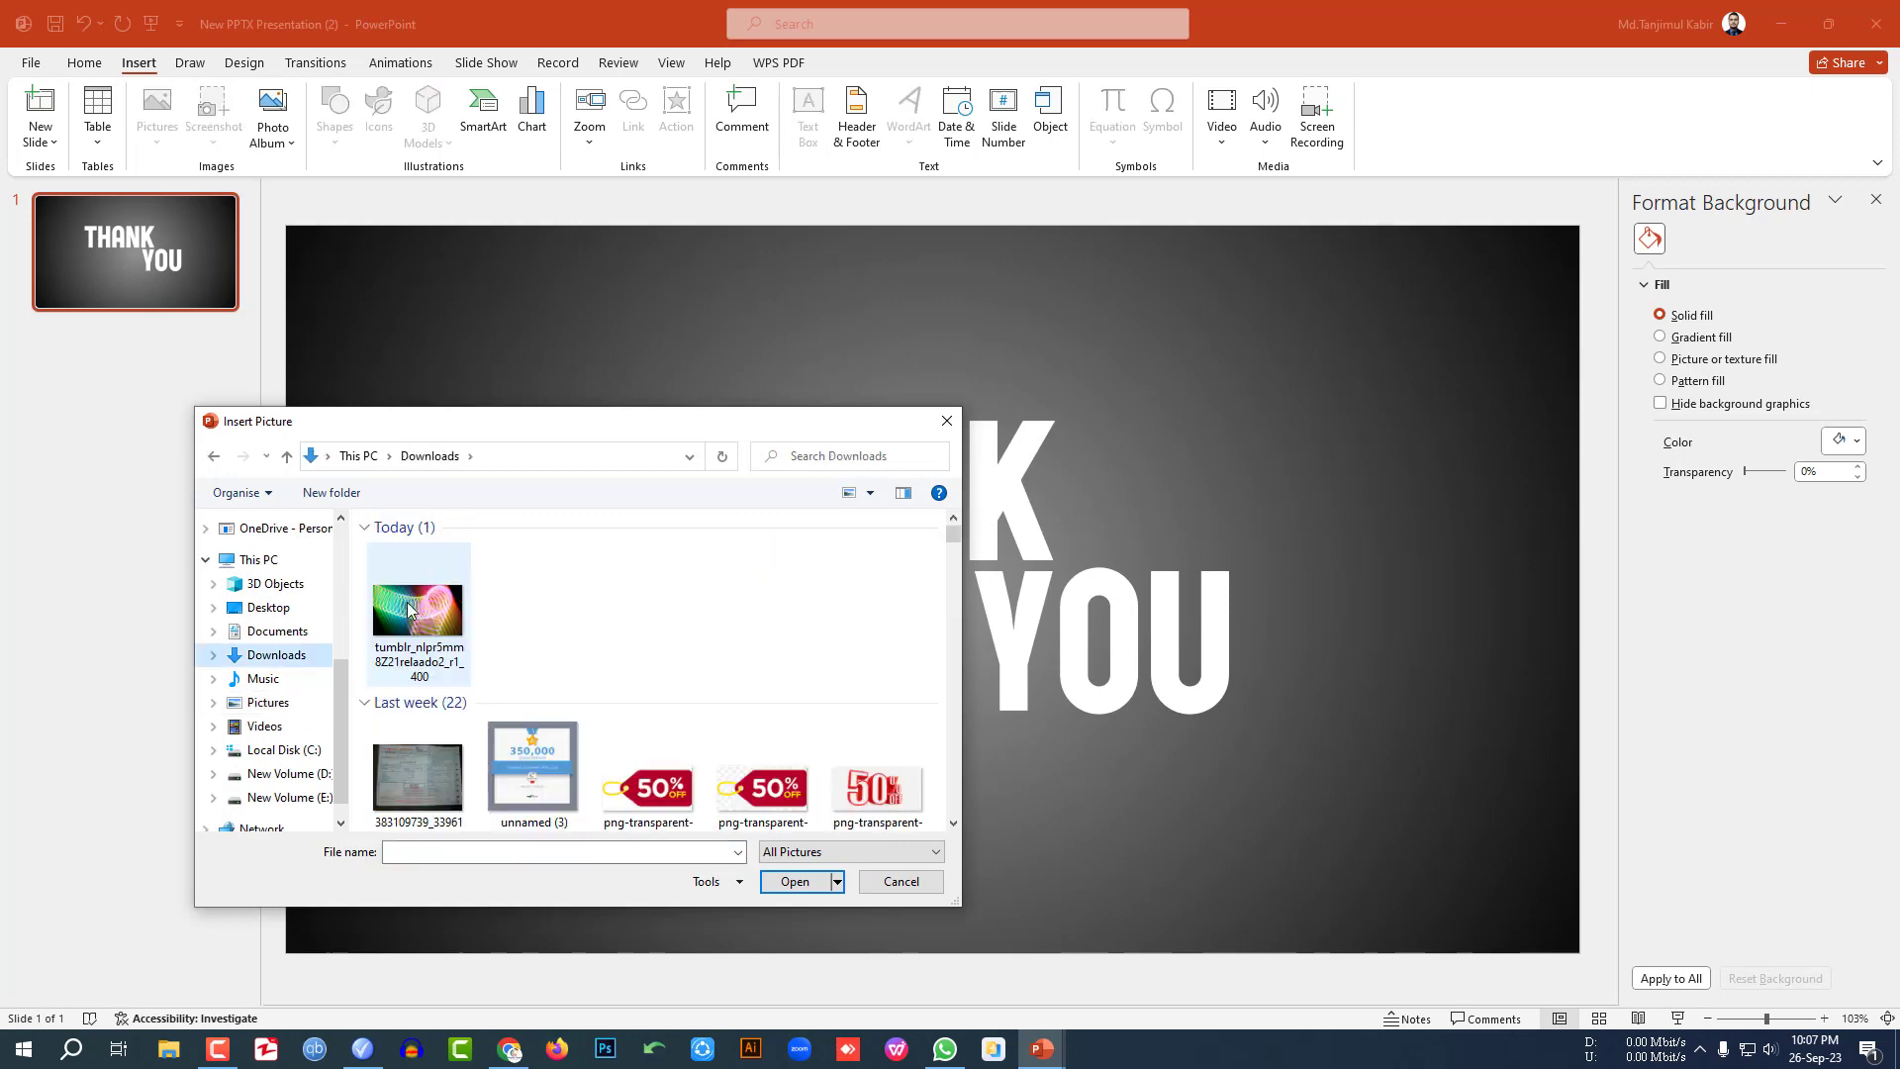
pyautogui.click(408, 609)
# Enlarge the GIF to about 7.84" x 4.41" over the letters and send it to back
pyautogui.click(796, 882)
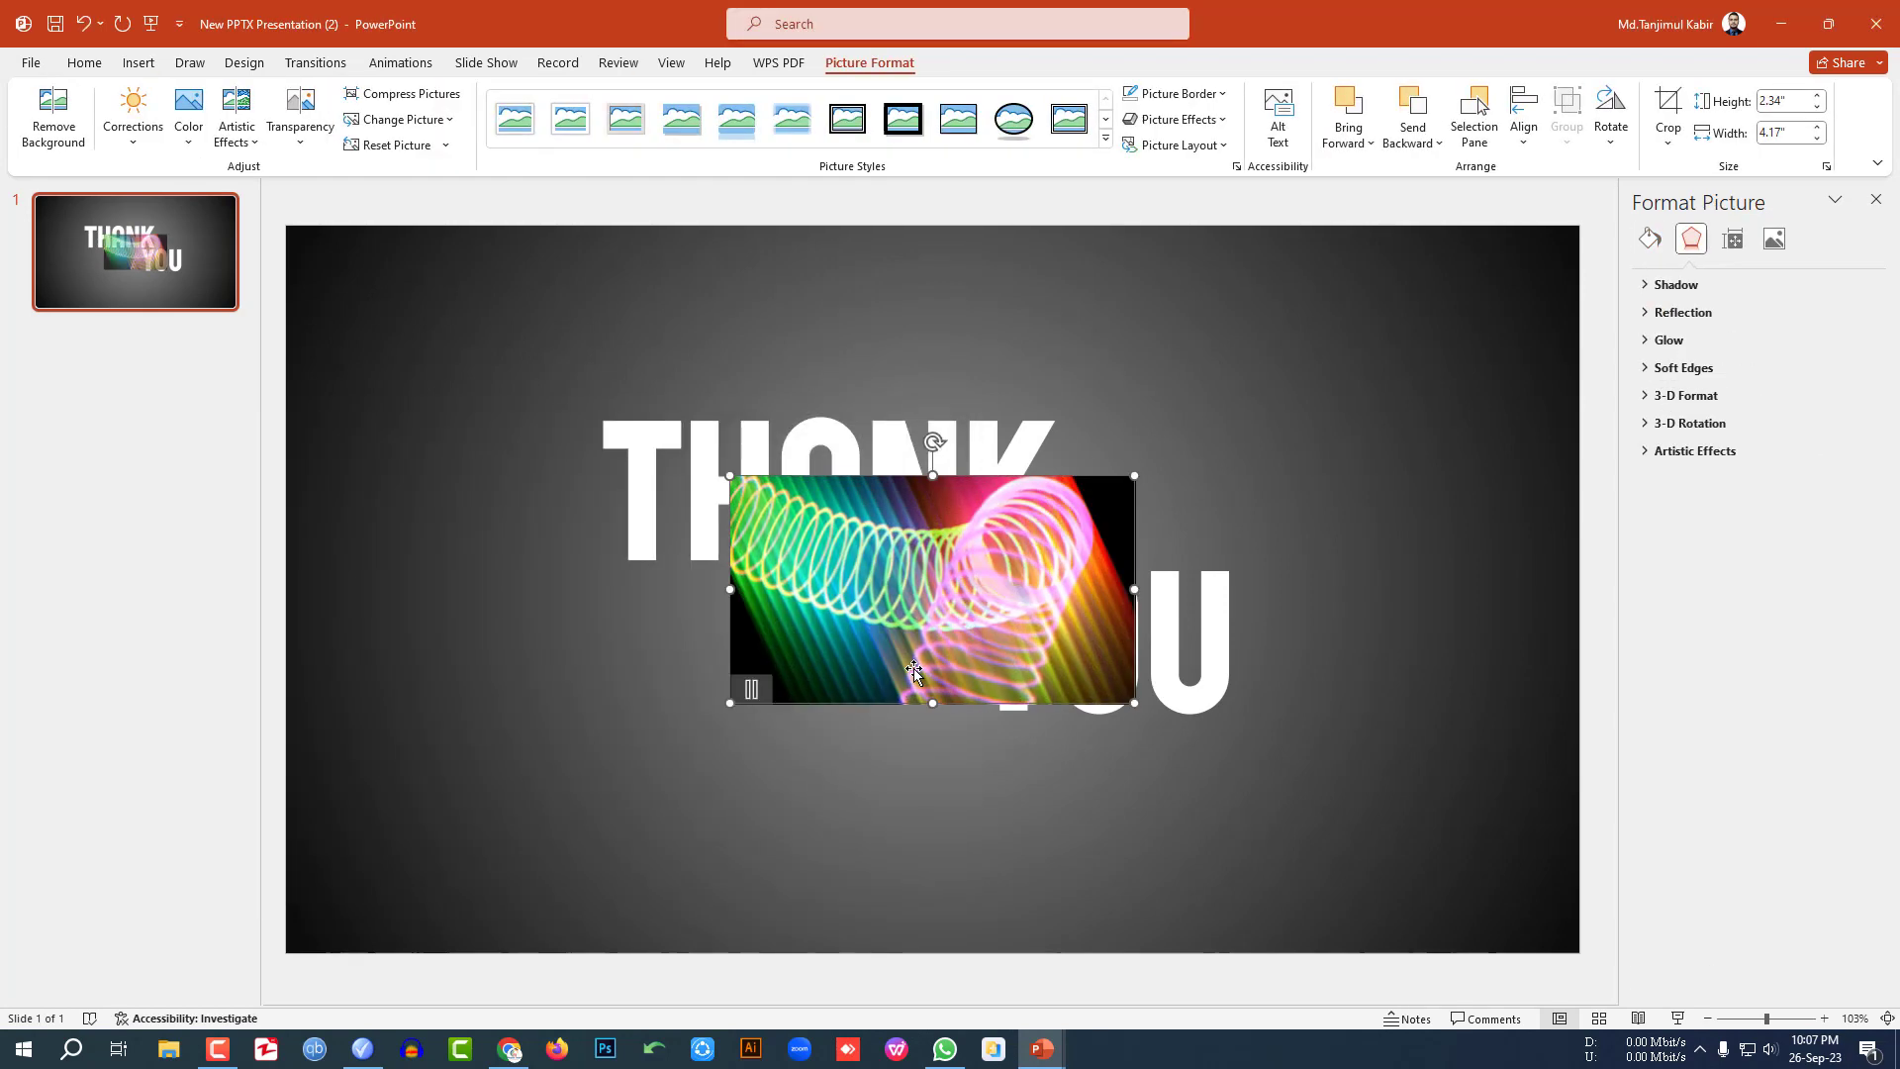
pyautogui.moveTo(913, 668); pyautogui.dragTo(782, 585)
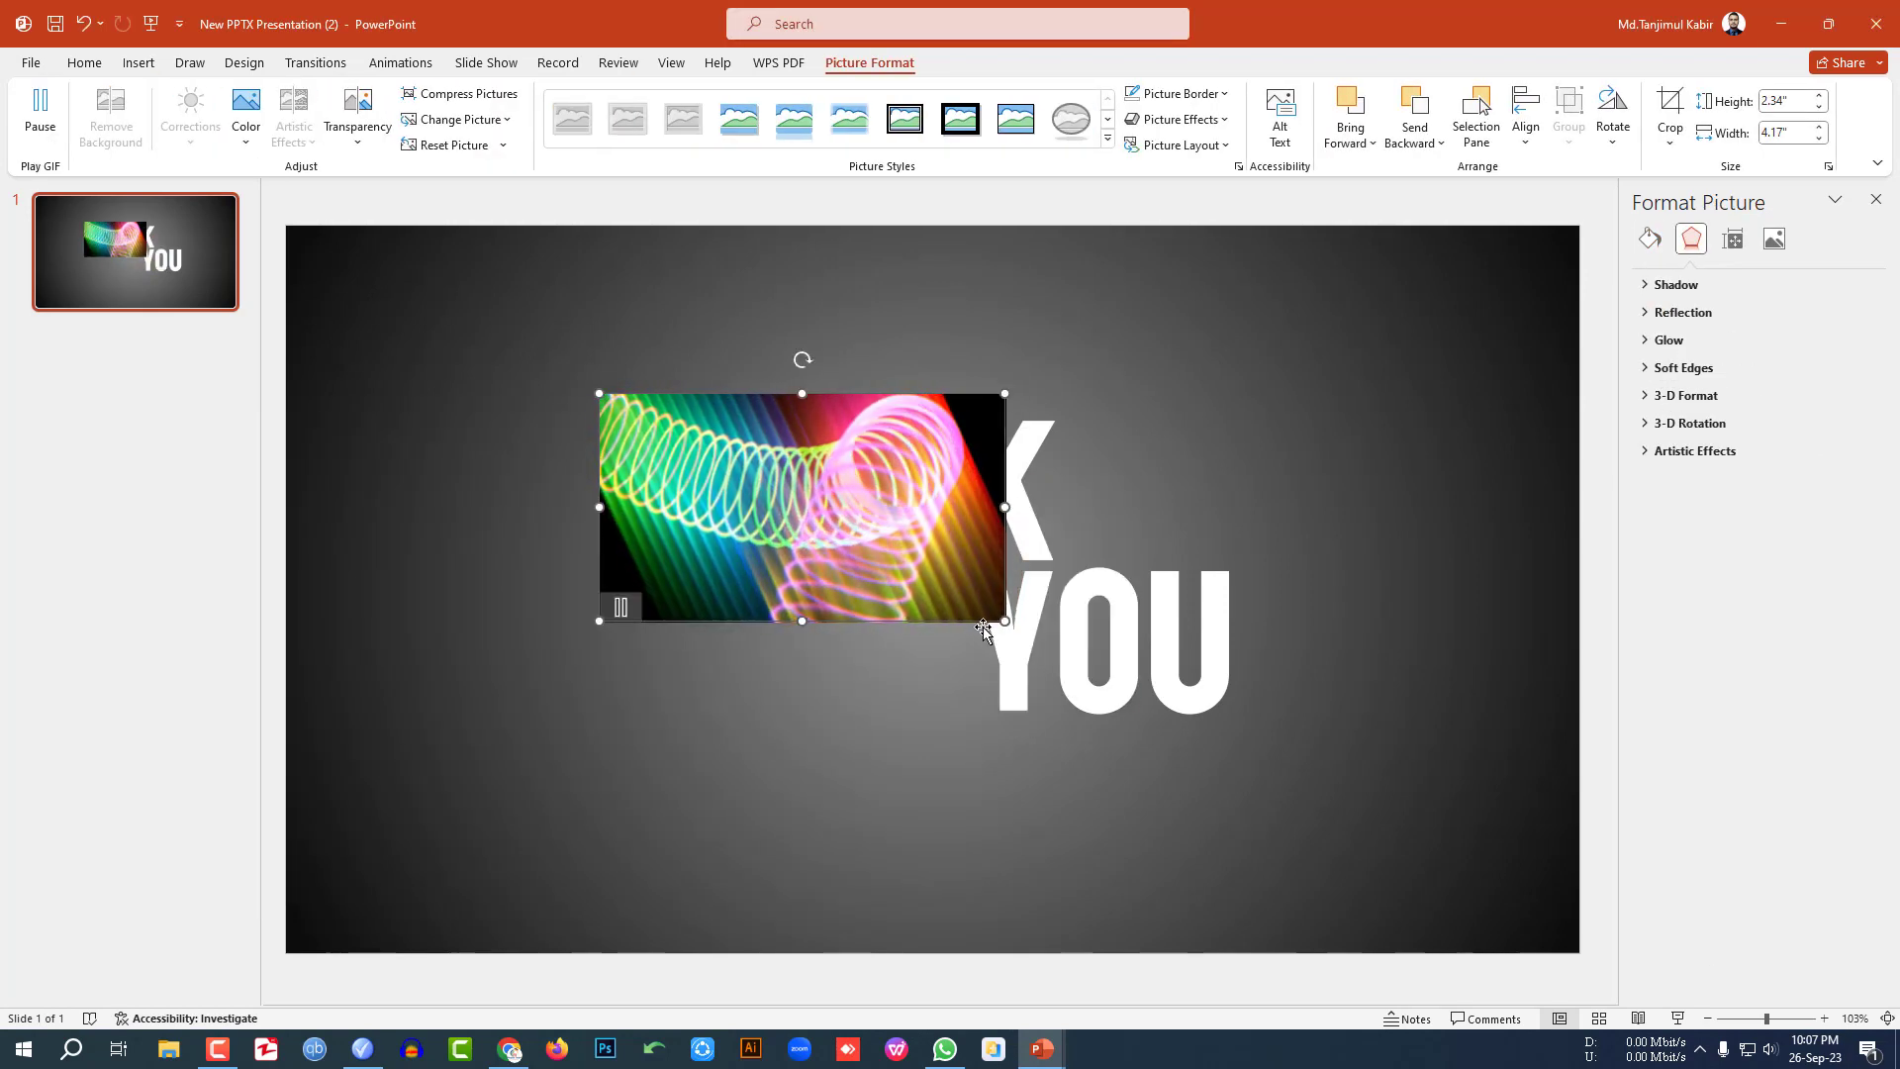
pyautogui.moveTo(1005, 621); pyautogui.dragTo(1353, 814)
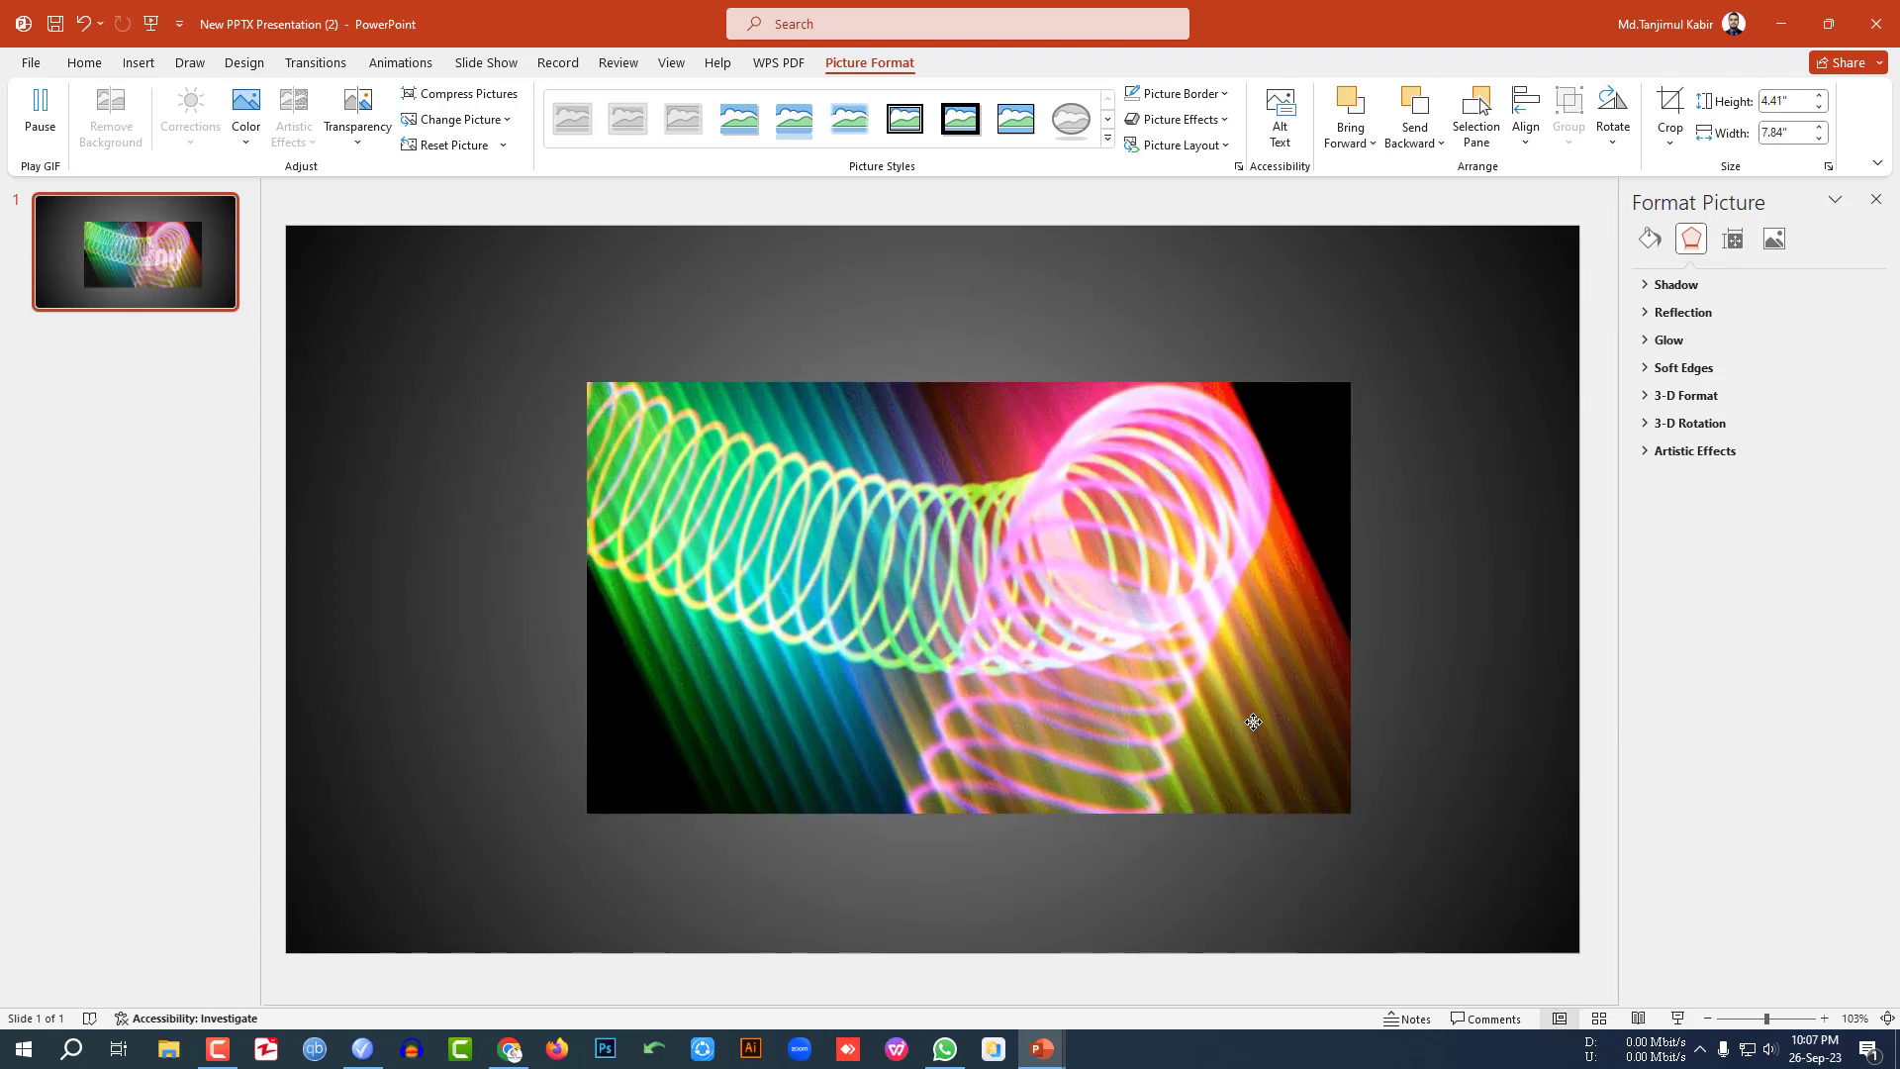
pyautogui.moveTo(1253, 722); pyautogui.dragTo(1233, 676)
pyautogui.rightClick(1207, 670)
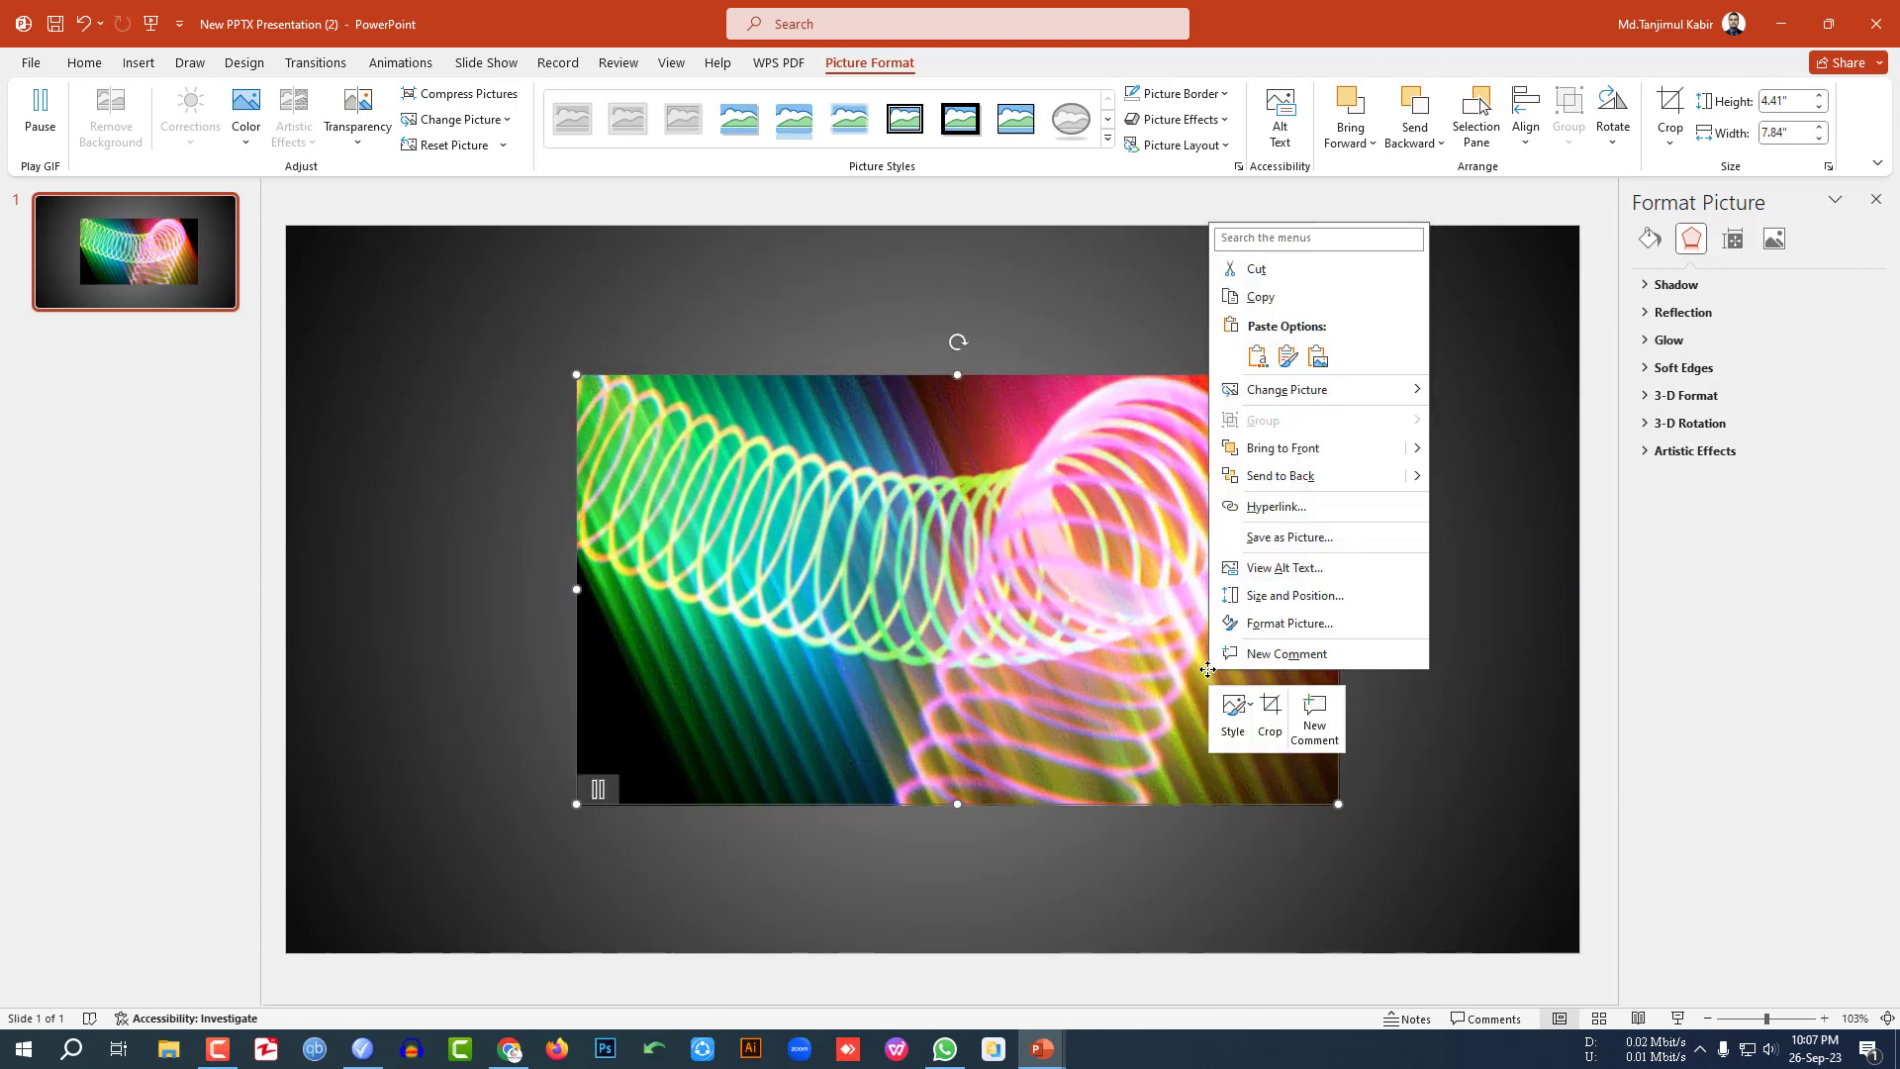
pyautogui.click(1269, 476)
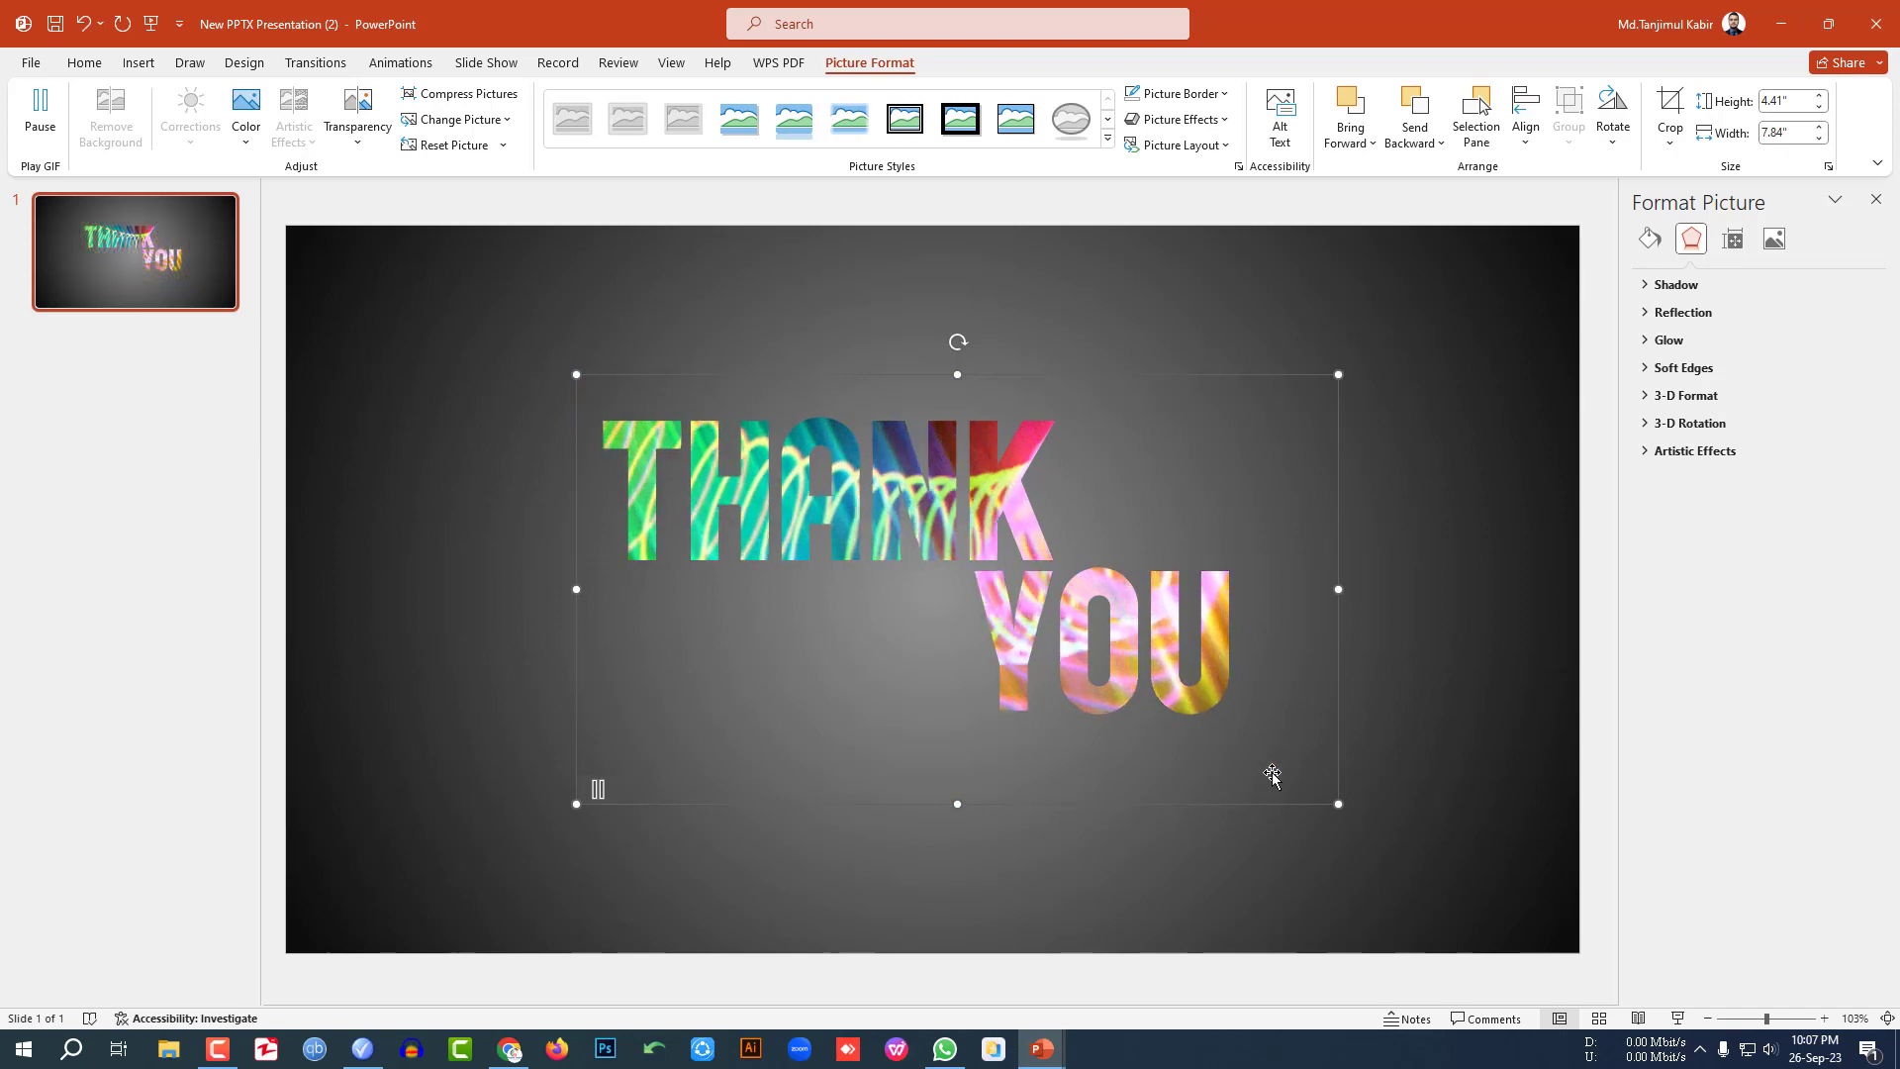
pyautogui.moveTo(1273, 774); pyautogui.dragTo(1255, 795)
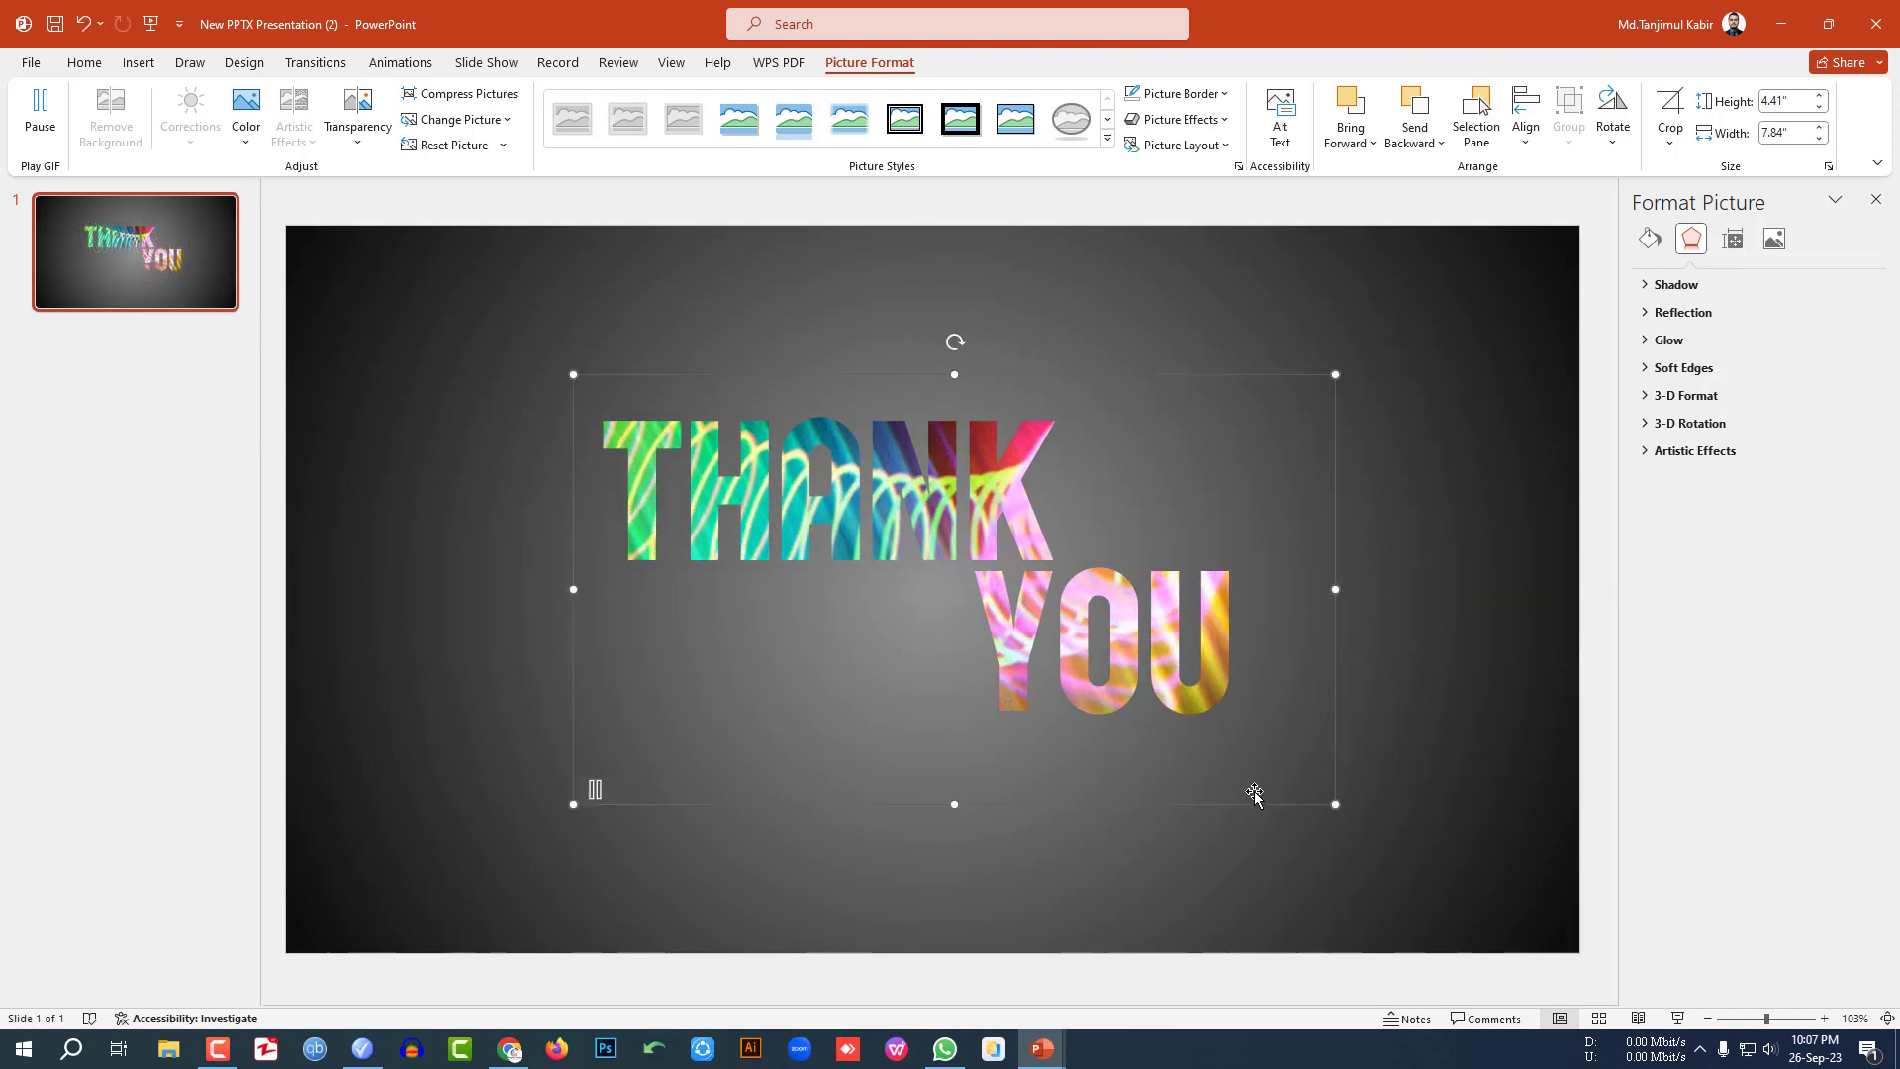